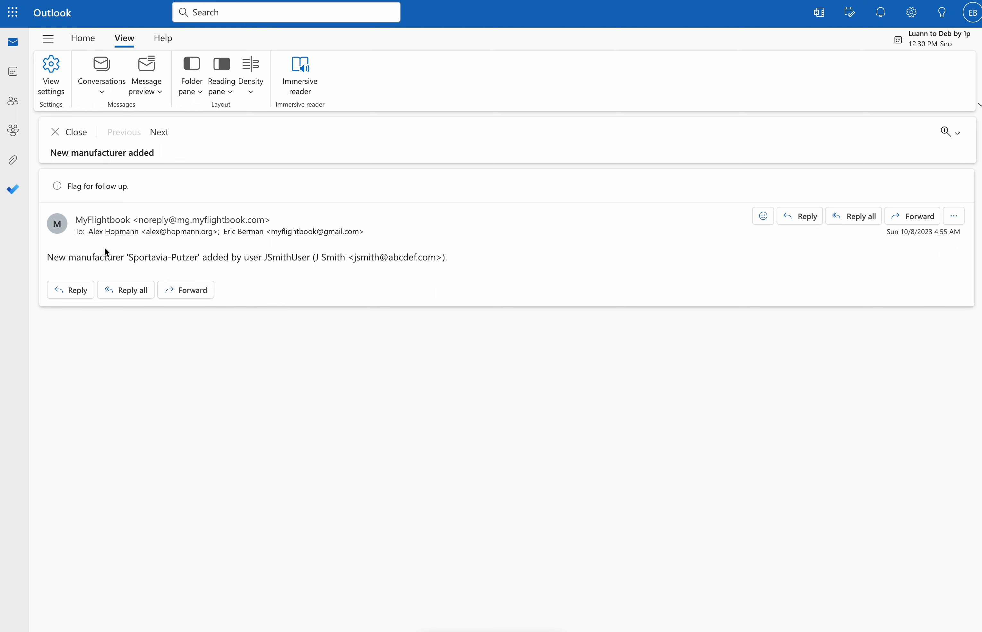
Examine the new manufacturer's name and the submitting user's username, name and e-mail in the "New manufacturer added" message.
double_click(136, 258)
drag(135, 258, 175, 257)
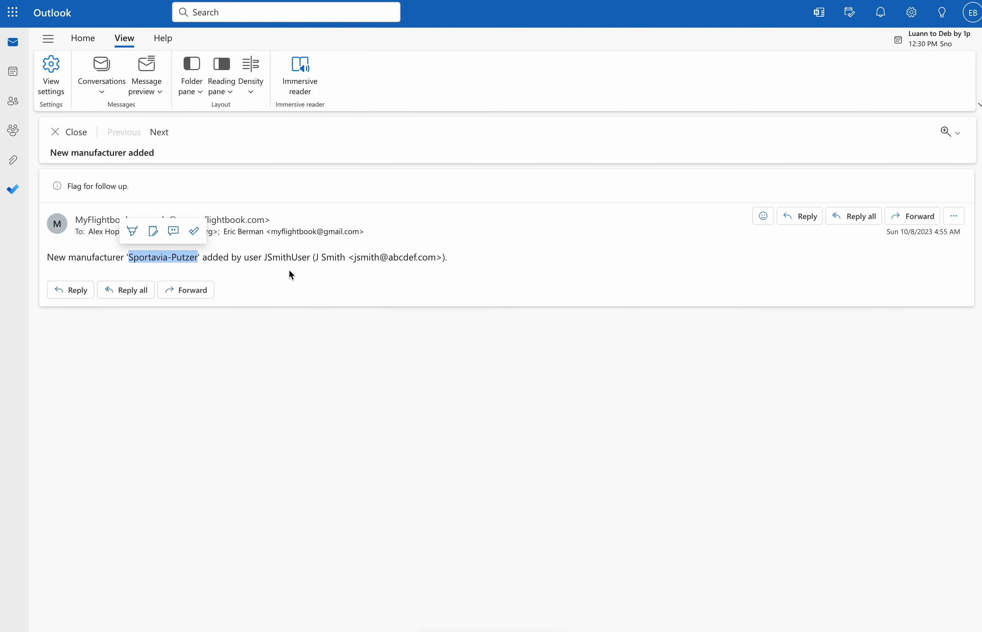
double_click(293, 259)
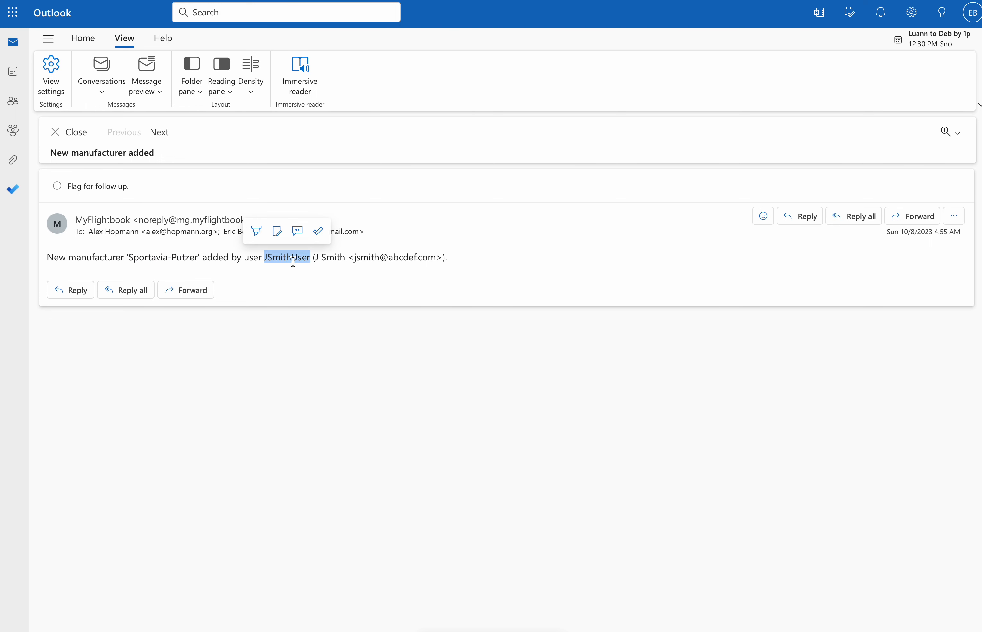
drag(315, 258, 445, 257)
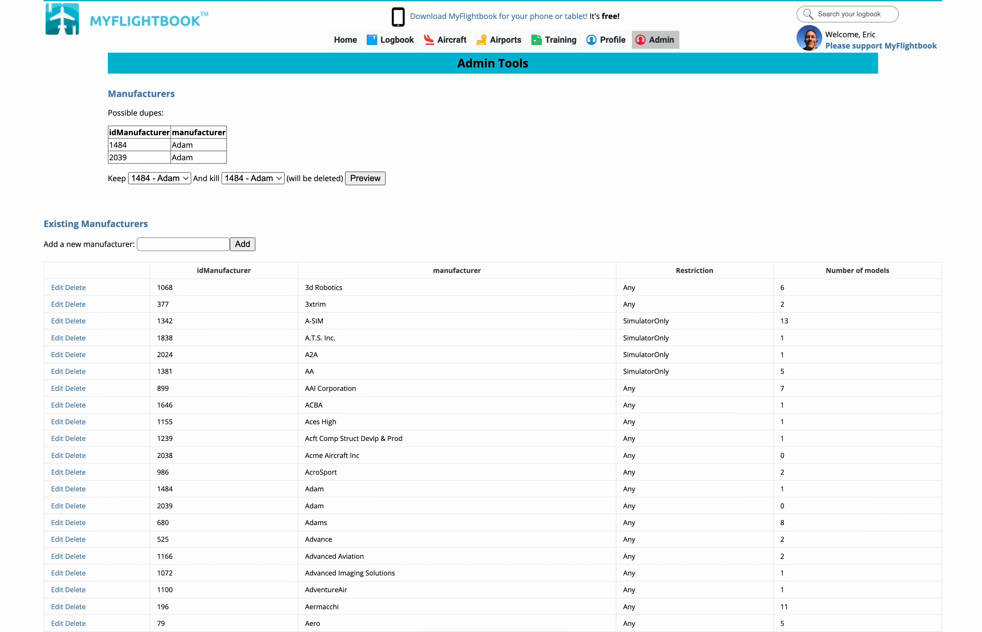
Switch to MyFlightbook's manufacturer admin tools and preview merging the duplicates, keeping 2039 - Adam and killing 1484 - Adam.
mouse_move(656, 42)
scroll(53, 240, down, 2)
scroll(53, 240, up, 2)
click(172, 179)
click(166, 193)
click(360, 177)
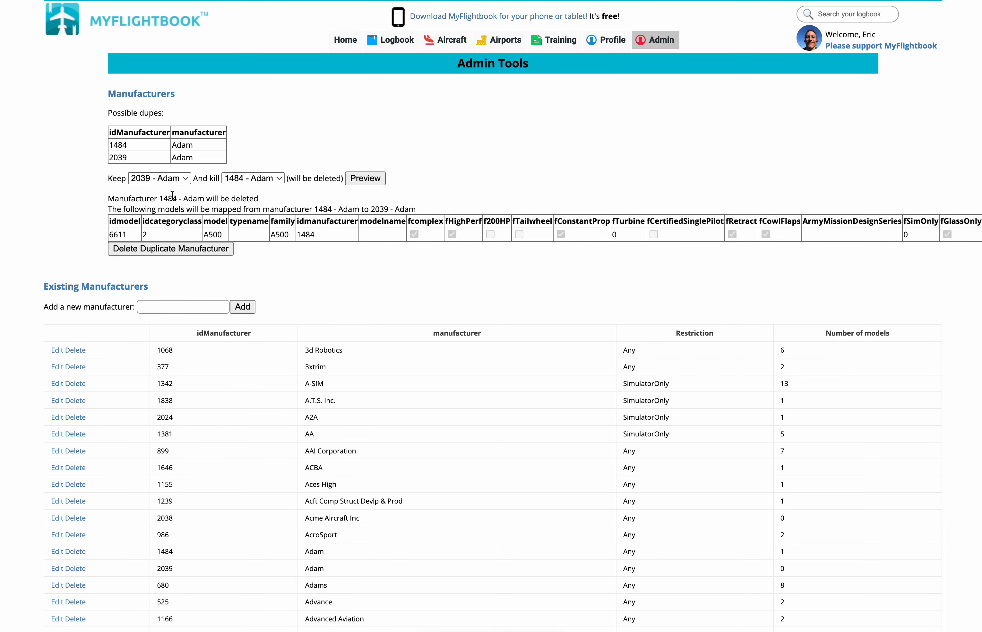
Review the merge preview and delete duplicate manufacturer 1484 - Adam, mapping its models to 2039 - Adam.
click(233, 183)
click(233, 184)
click(119, 197)
drag(118, 197, 253, 193)
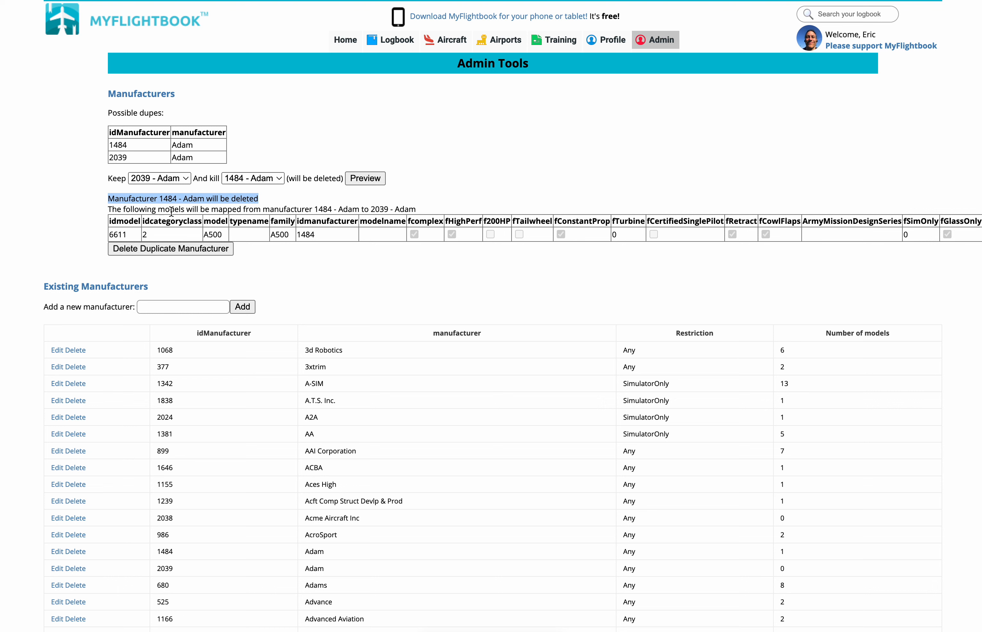
drag(111, 210, 331, 205)
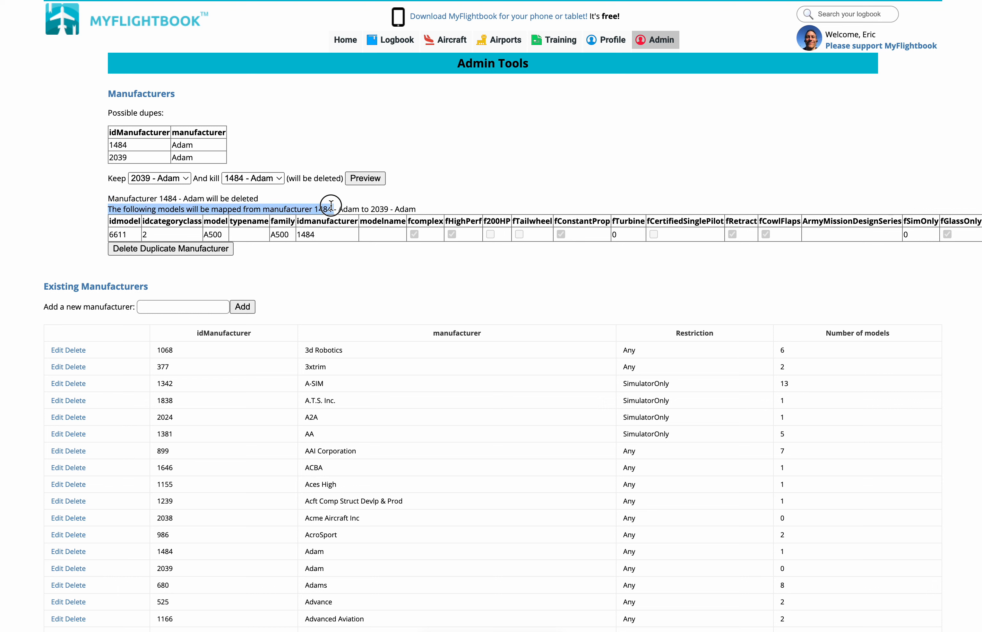
double_click(379, 210)
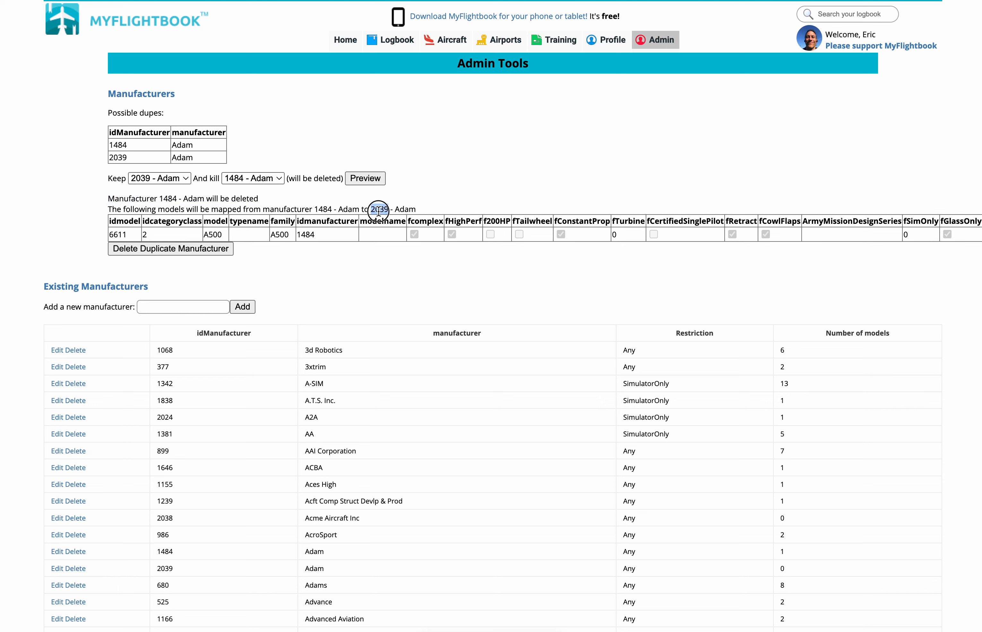
drag(379, 212, 421, 209)
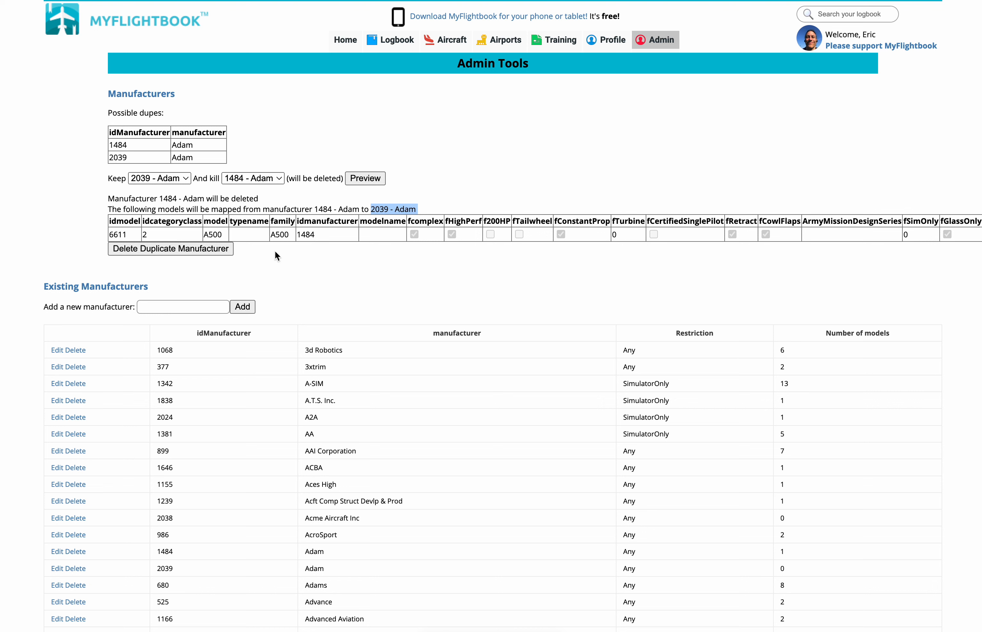
click(178, 250)
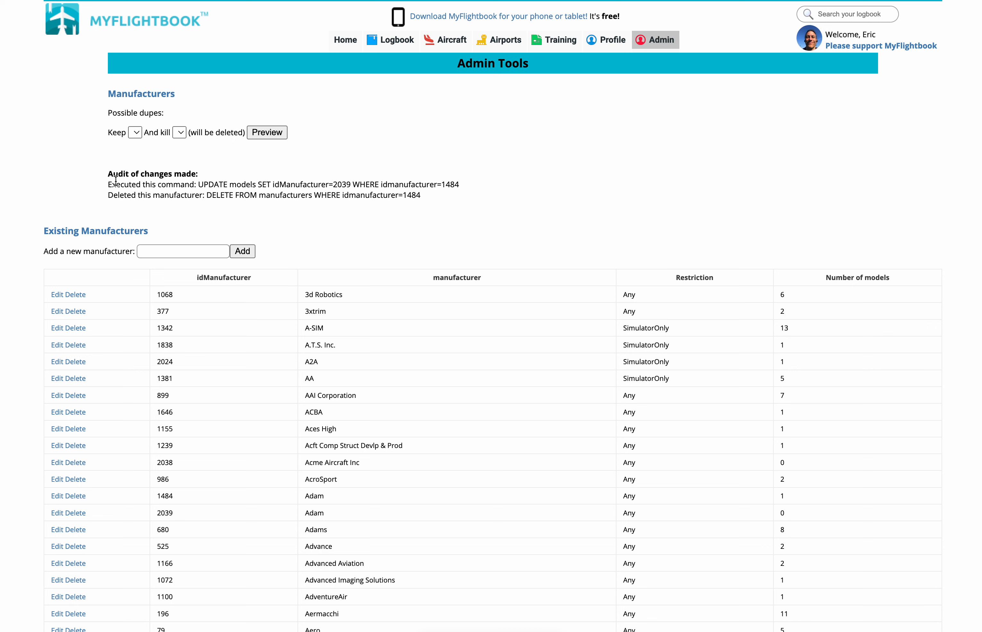
Examine the update and delete commands in the audit of changes made.
drag(199, 184, 472, 182)
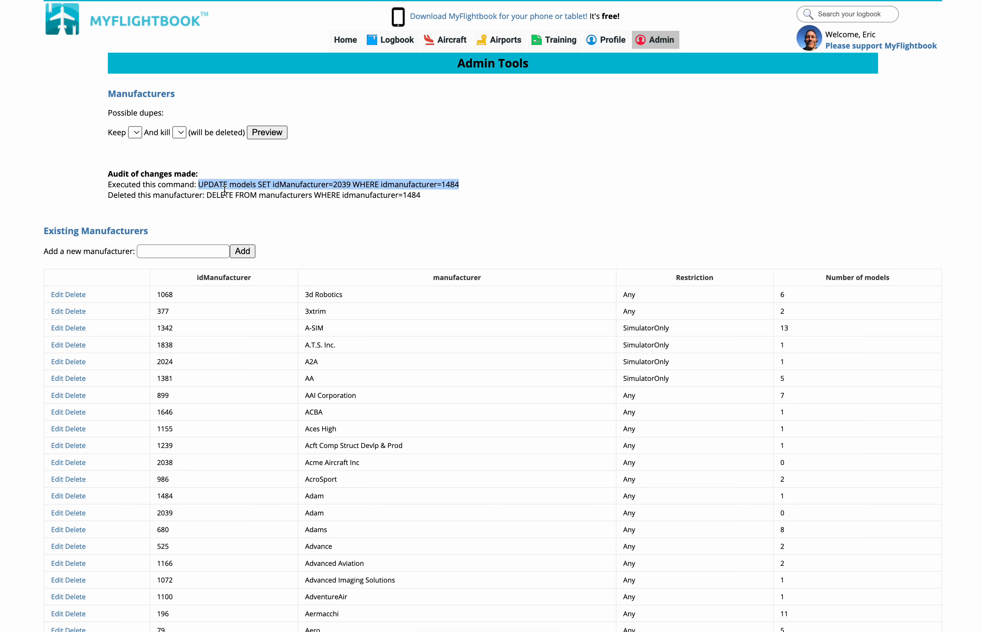
drag(209, 196, 433, 202)
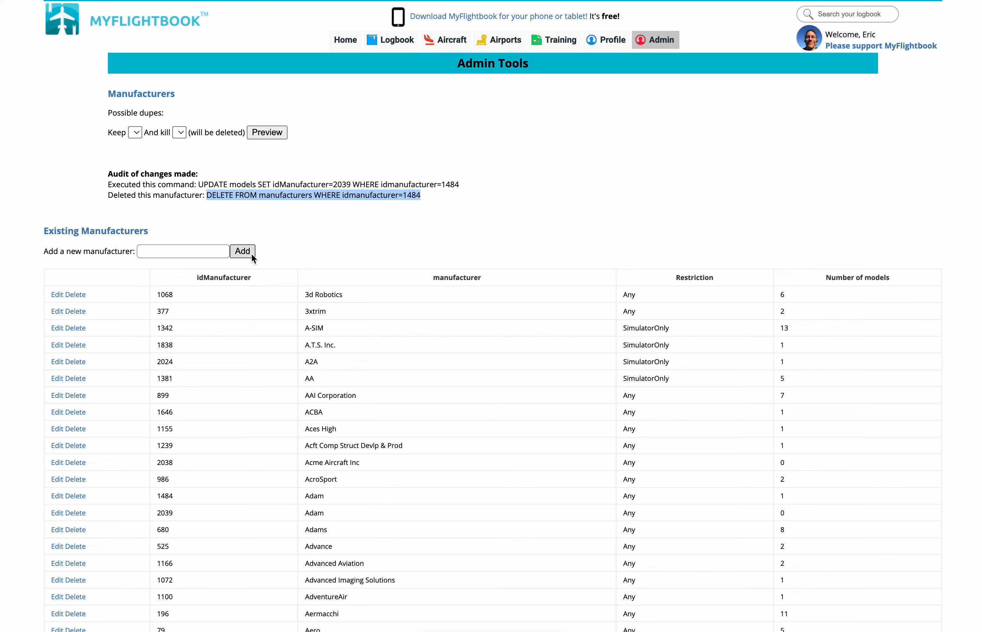
click(293, 237)
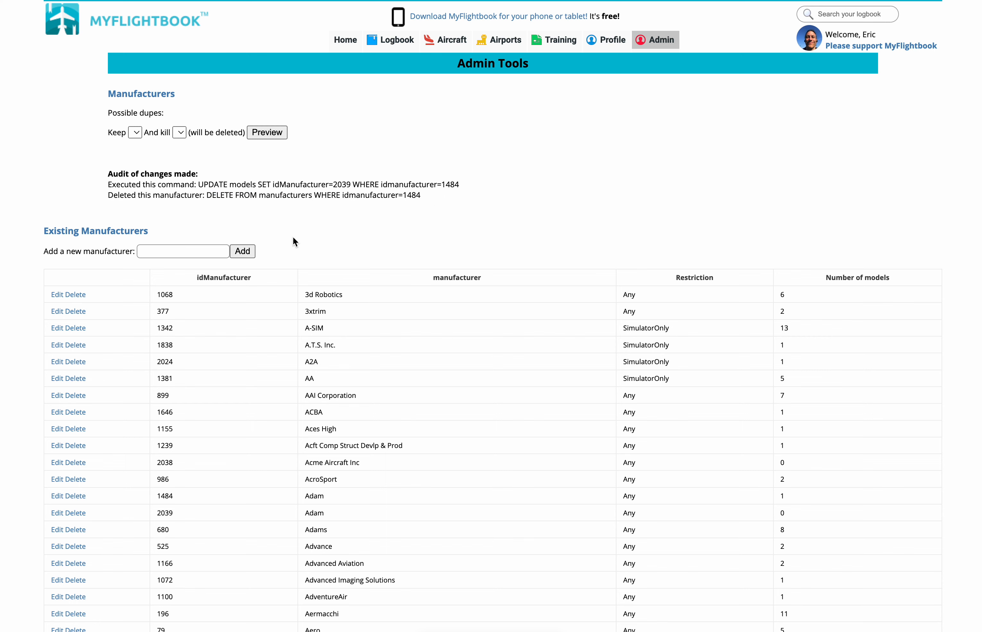
Sort the existing manufacturers by number of models and delete the Acme Aircraft Inc entry.
scroll(293, 240, down, 3)
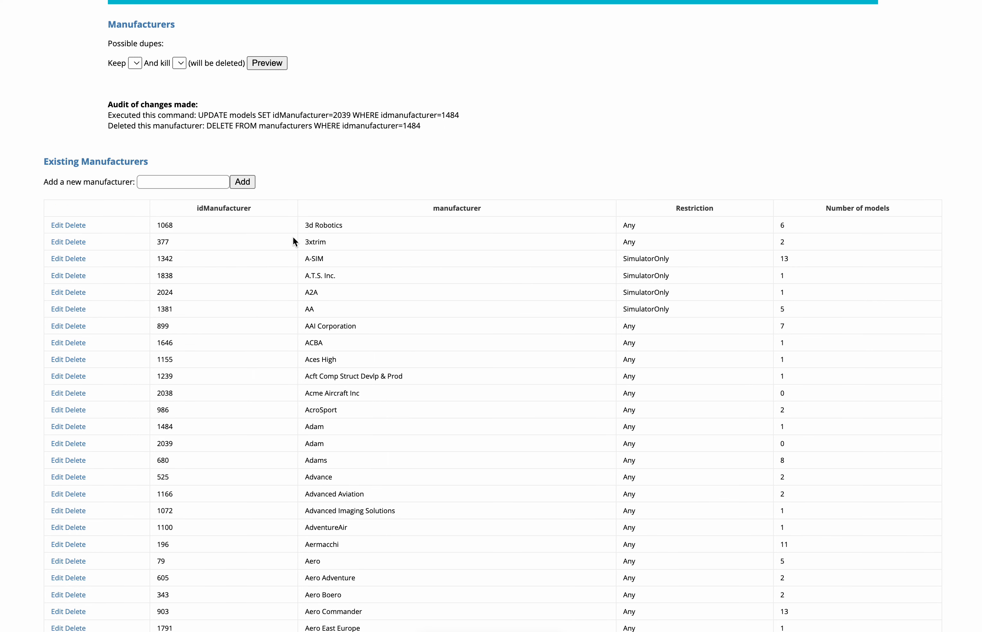
scroll(293, 238, down, 2)
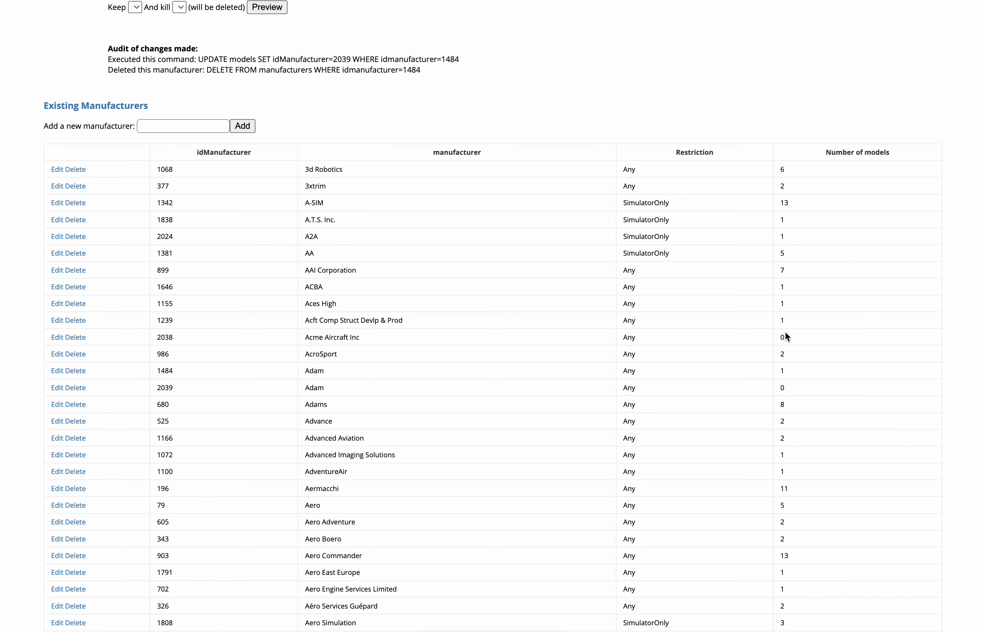
scroll(785, 331, up, 3)
scroll(785, 331, down, 3)
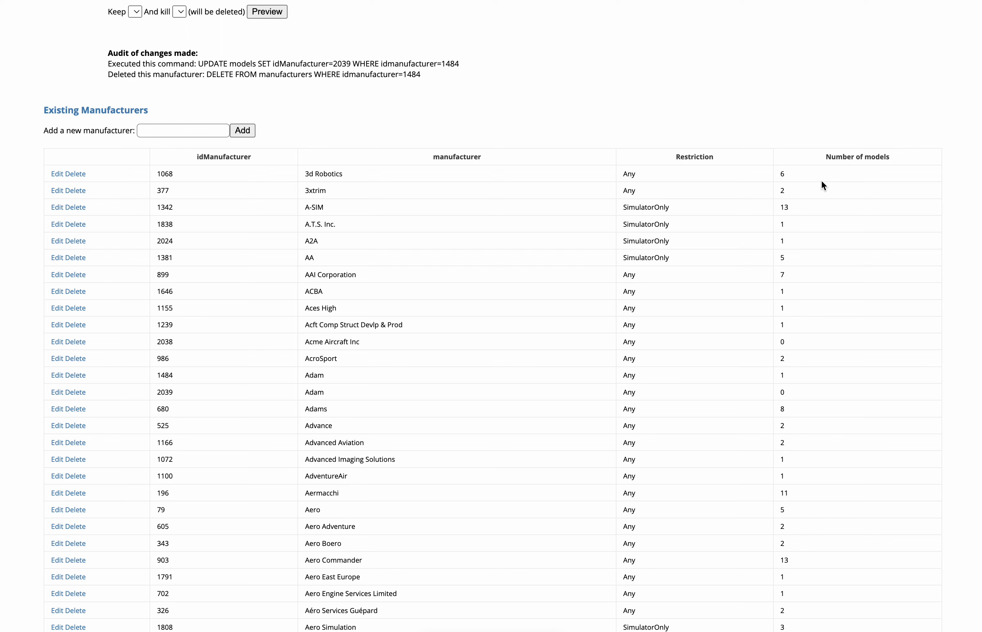
click(849, 160)
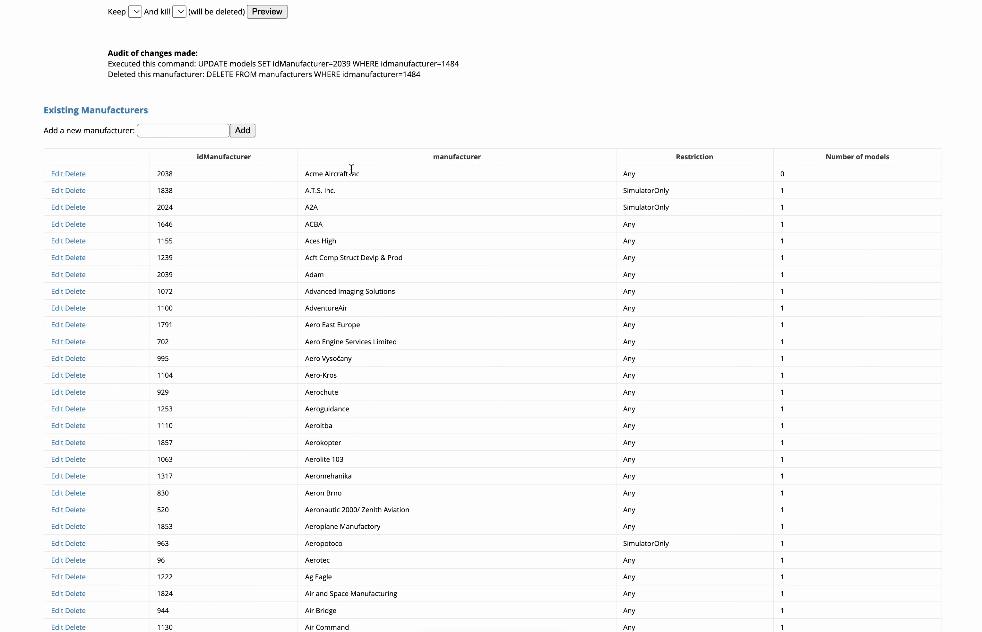
double_click(313, 173)
click(75, 174)
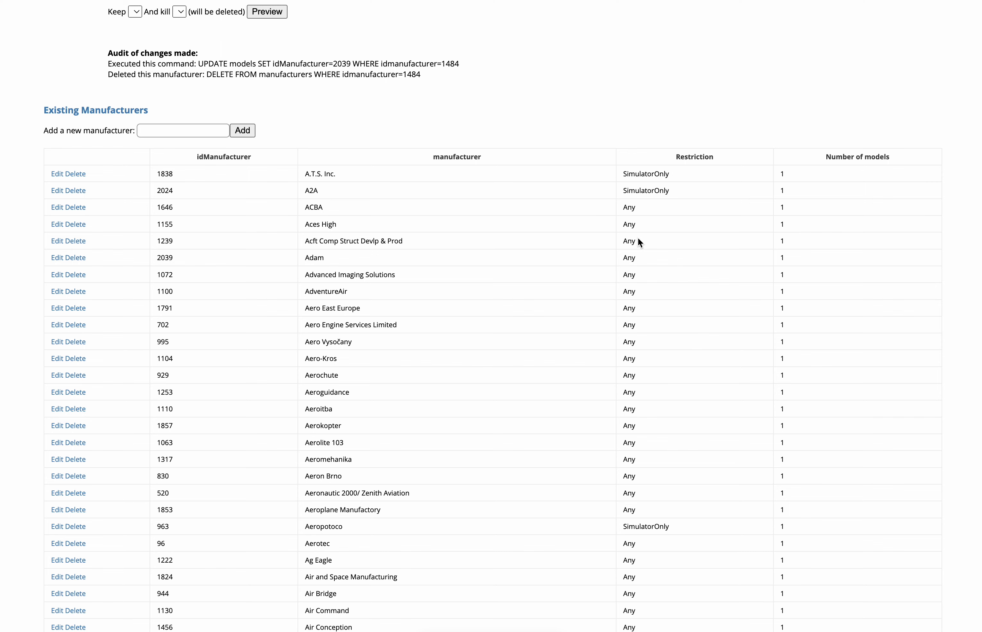
Look through the existing manufacturers and open A.T.S. Inc. for editing to inspect its name and restriction options.
scroll(648, 170, down, 14)
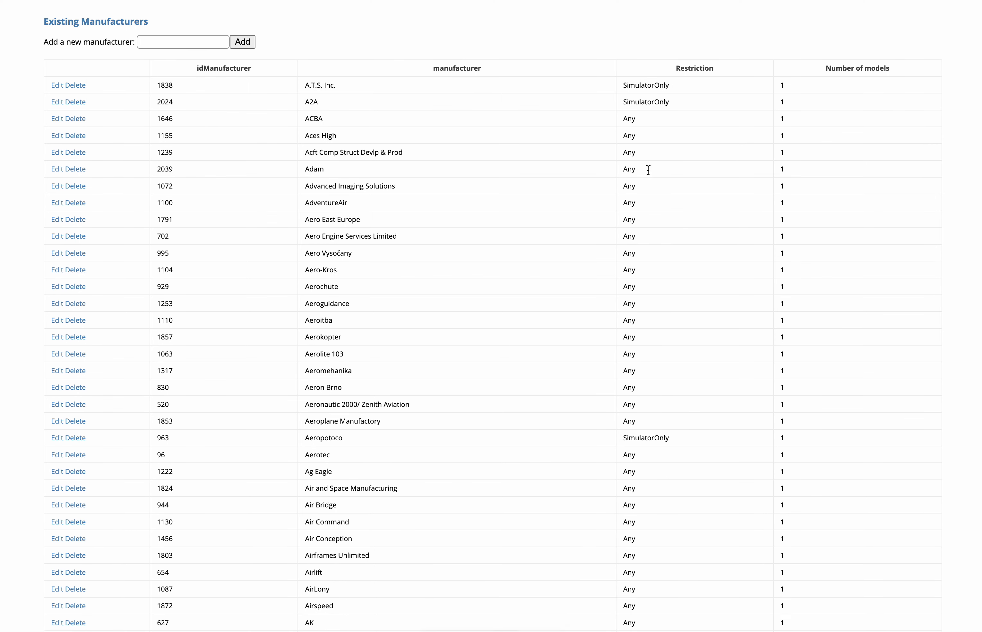
scroll(648, 174, up, 8)
scroll(648, 170, up, 7)
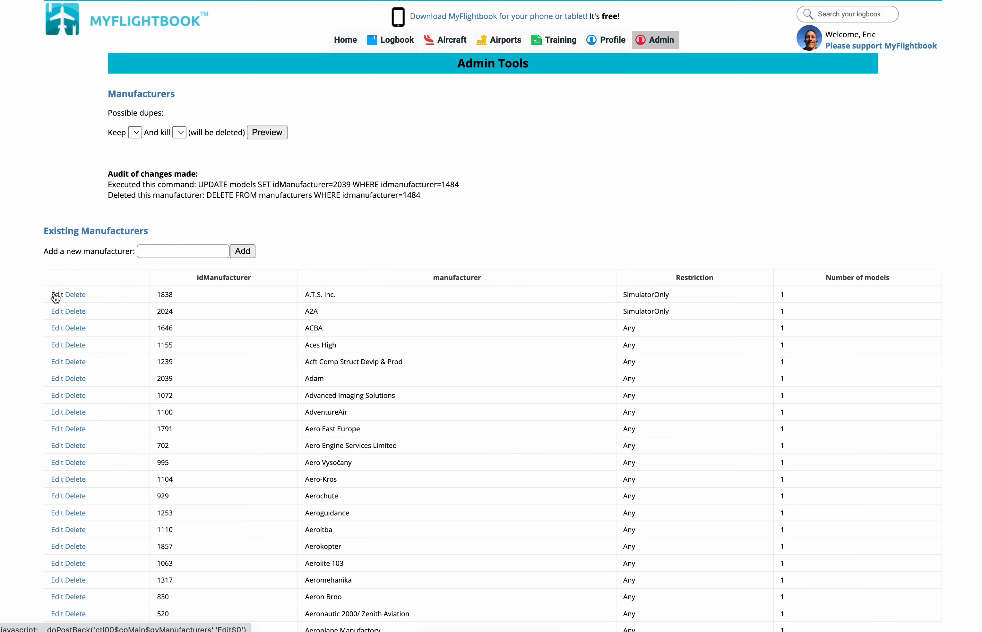
click(56, 294)
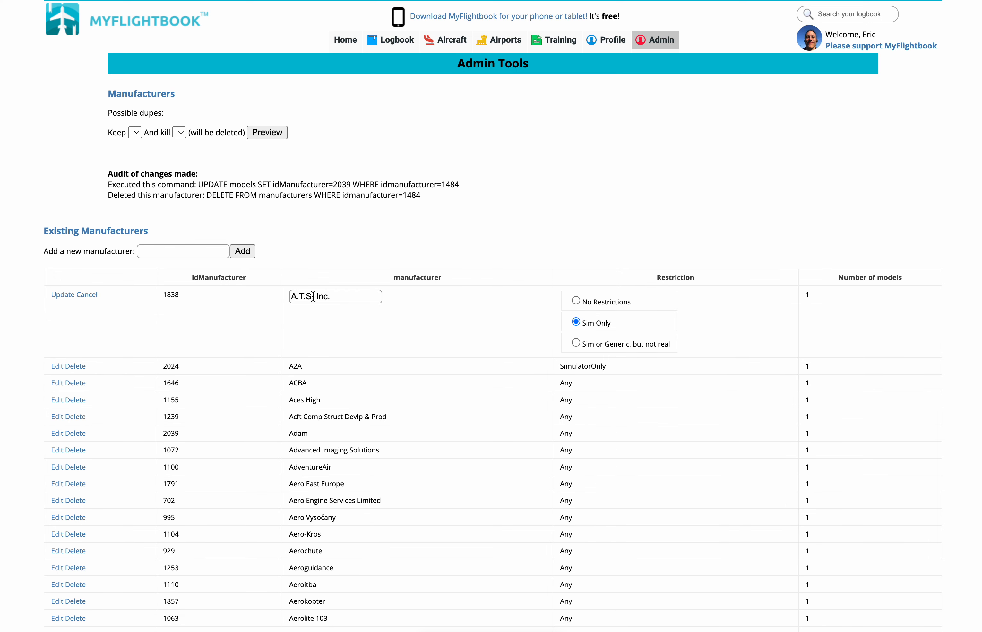
drag(336, 295, 286, 296)
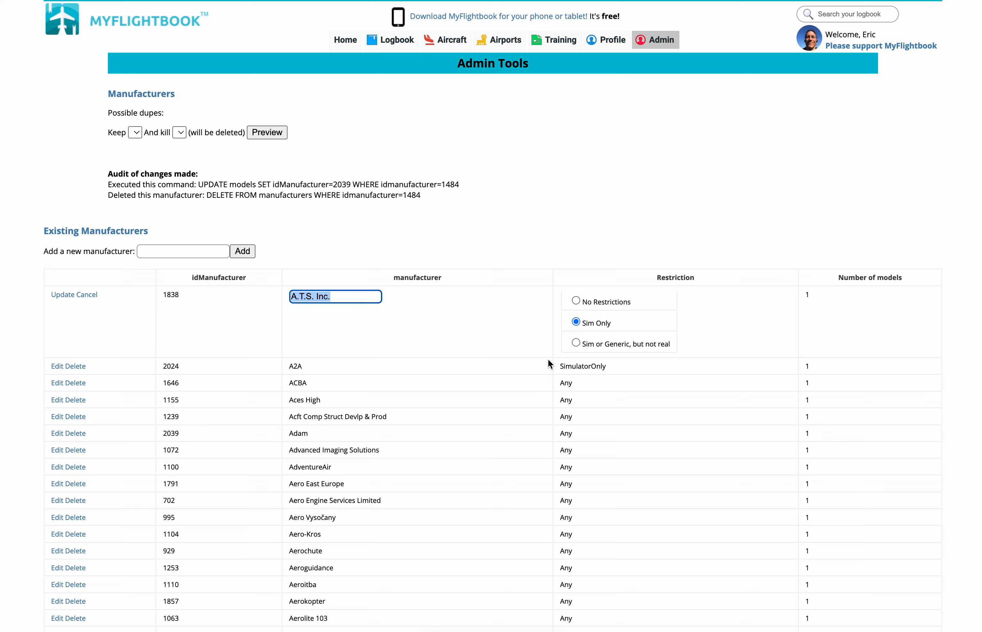
click(352, 300)
Examine the accented spelling of the Aero Vysočany entry and cancel the edit of A.T.S. Inc.
click(324, 518)
scroll(323, 518, down, 2)
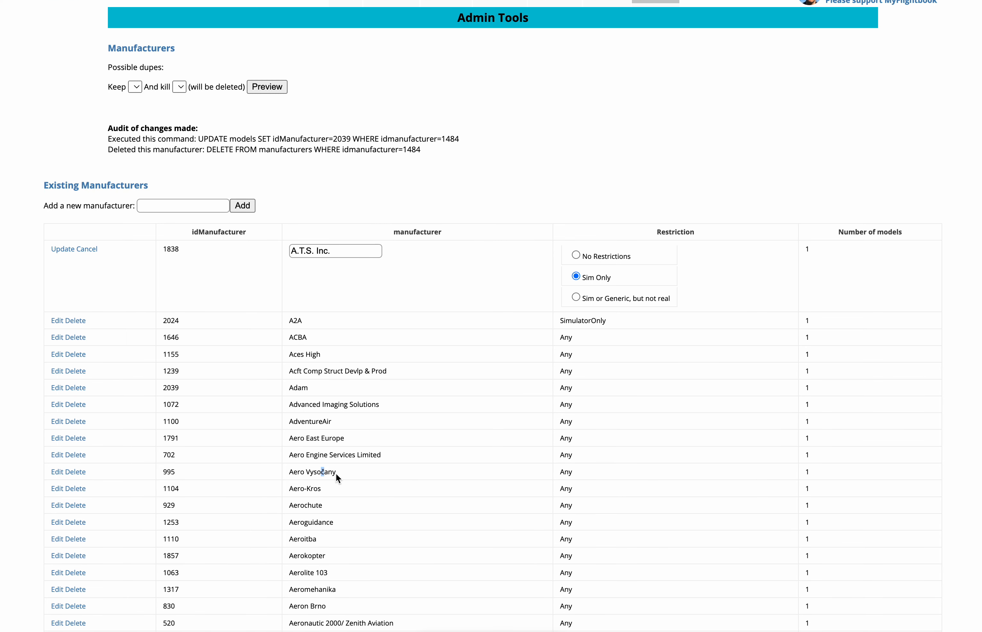
click(324, 470)
click(323, 472)
drag(323, 472, 320, 473)
click(307, 472)
double_click(308, 472)
click(86, 250)
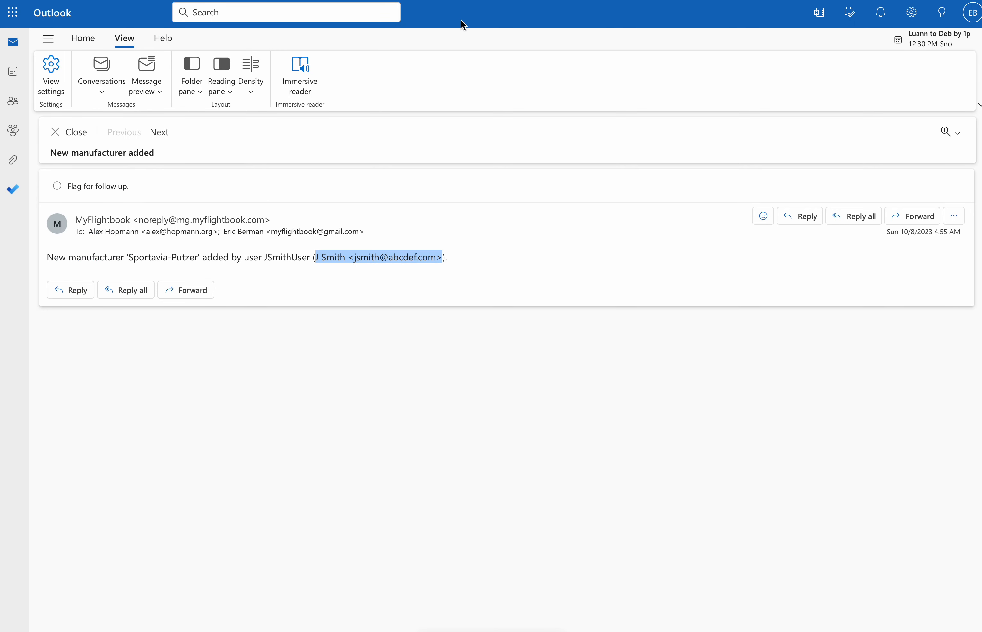
Switch back to Outlook and open the "New Model created" message to examine the submitting user's details.
click(78, 136)
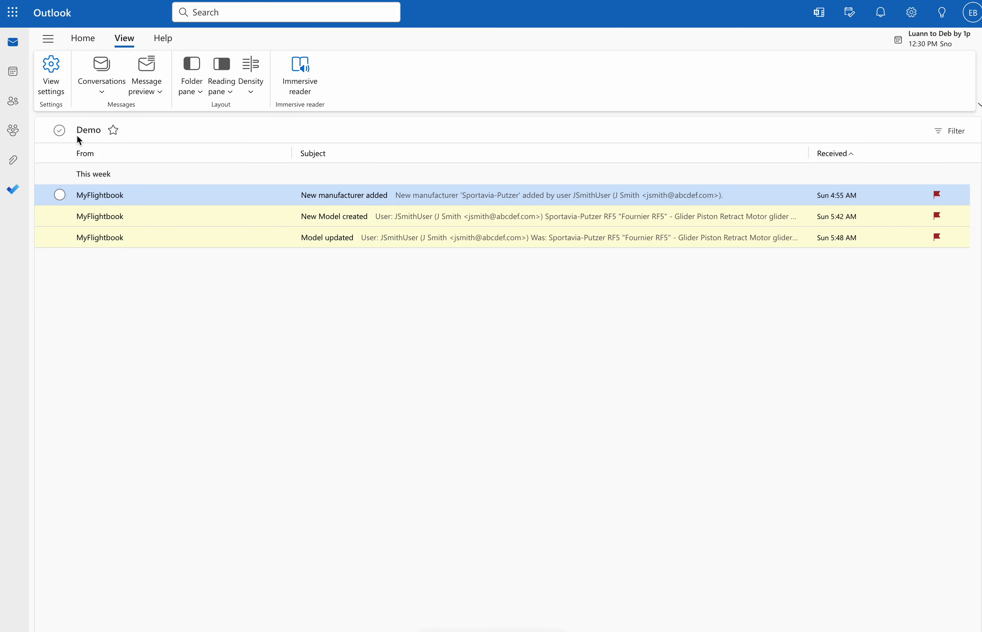
click(320, 216)
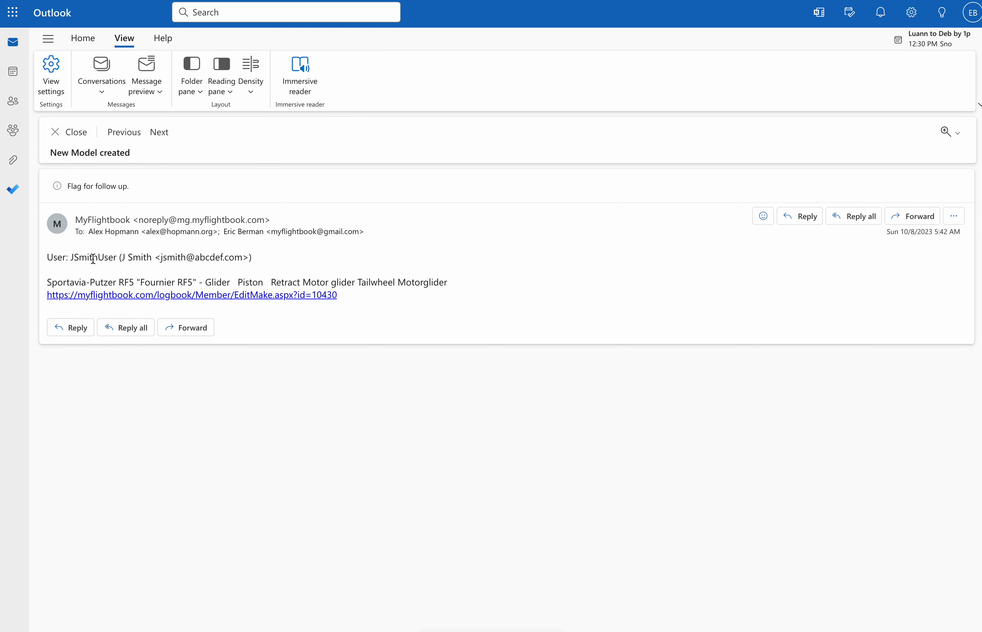
drag(71, 257, 242, 257)
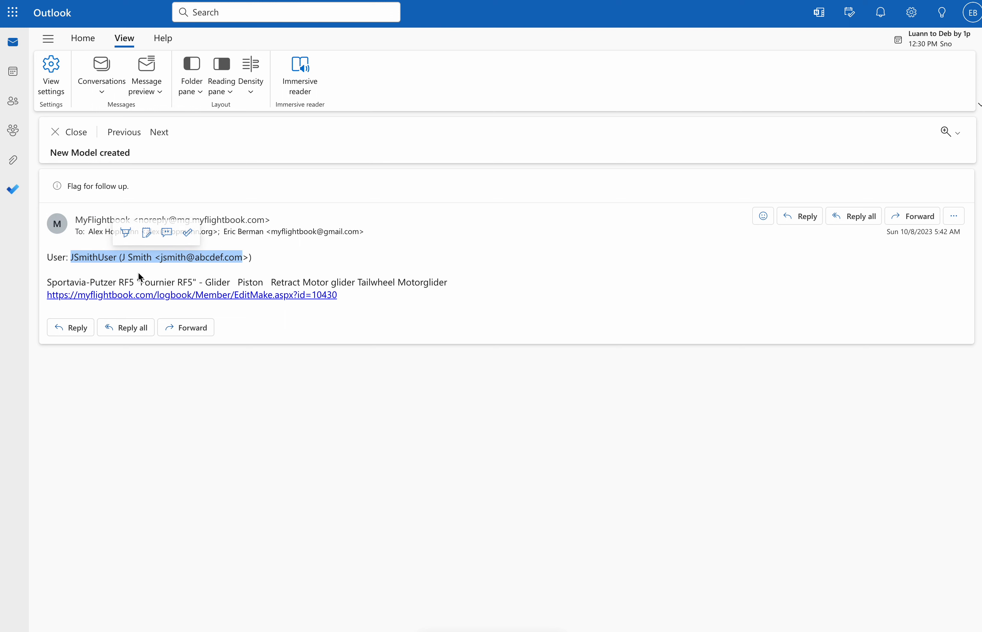
double_click(81, 258)
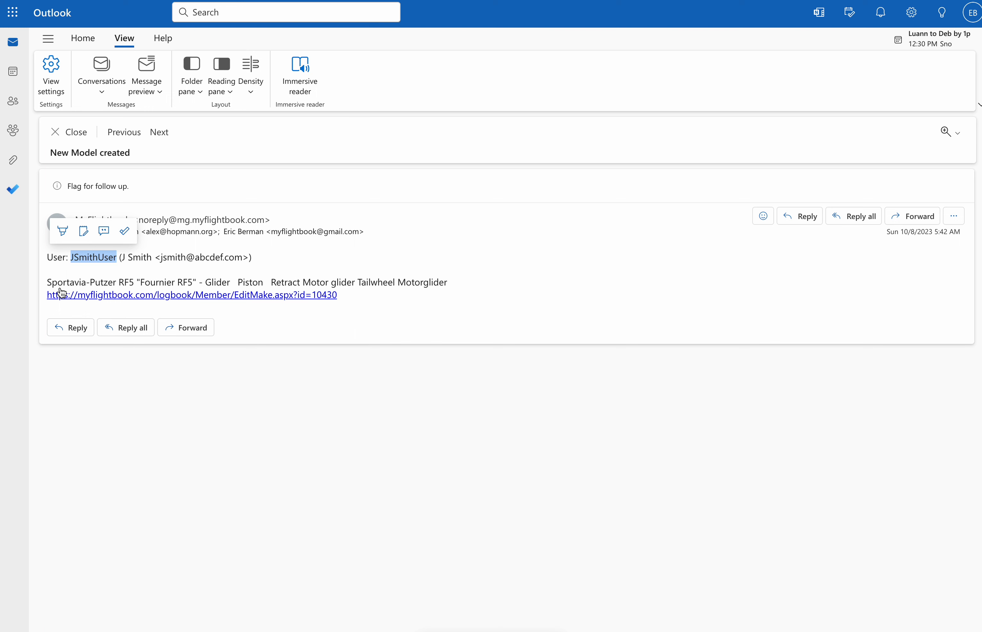
Examine the new model's description in the message: manufacturer, model, category, engine type, retract, tailwheel and motorglider attributes.
drag(48, 282, 448, 283)
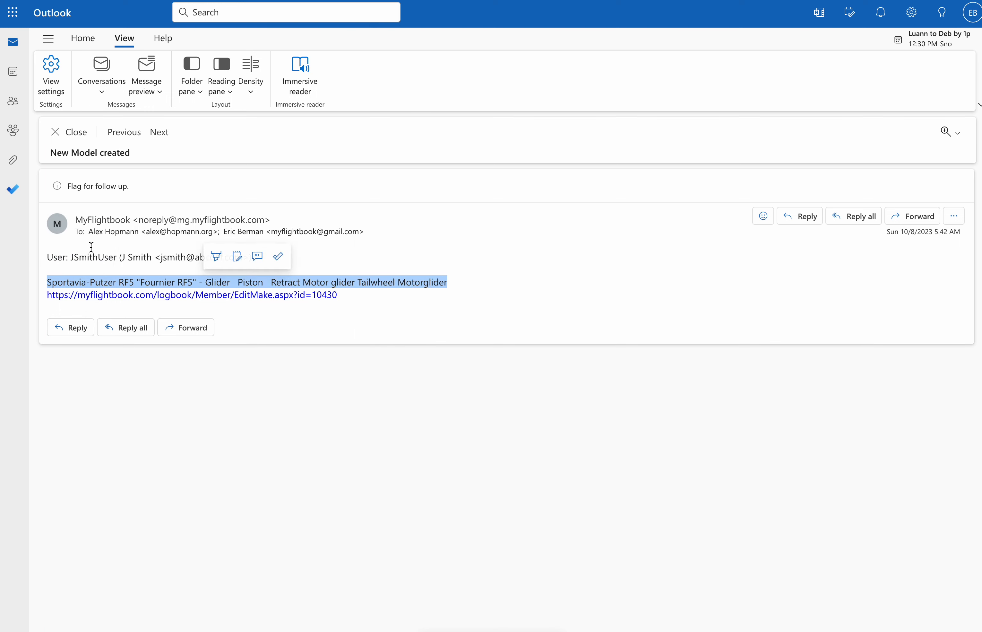
double_click(67, 282)
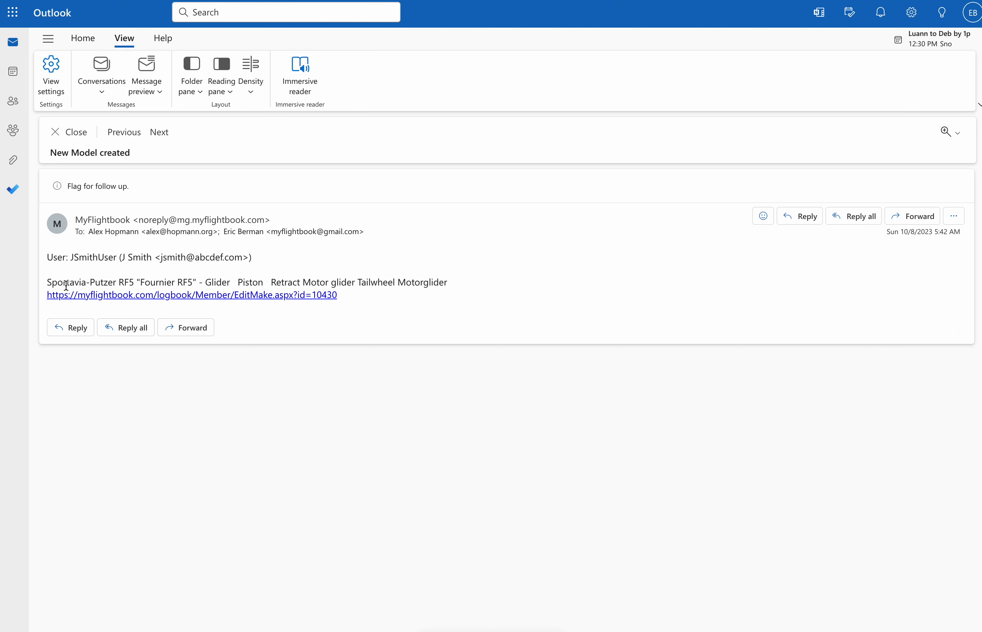
double_click(129, 281)
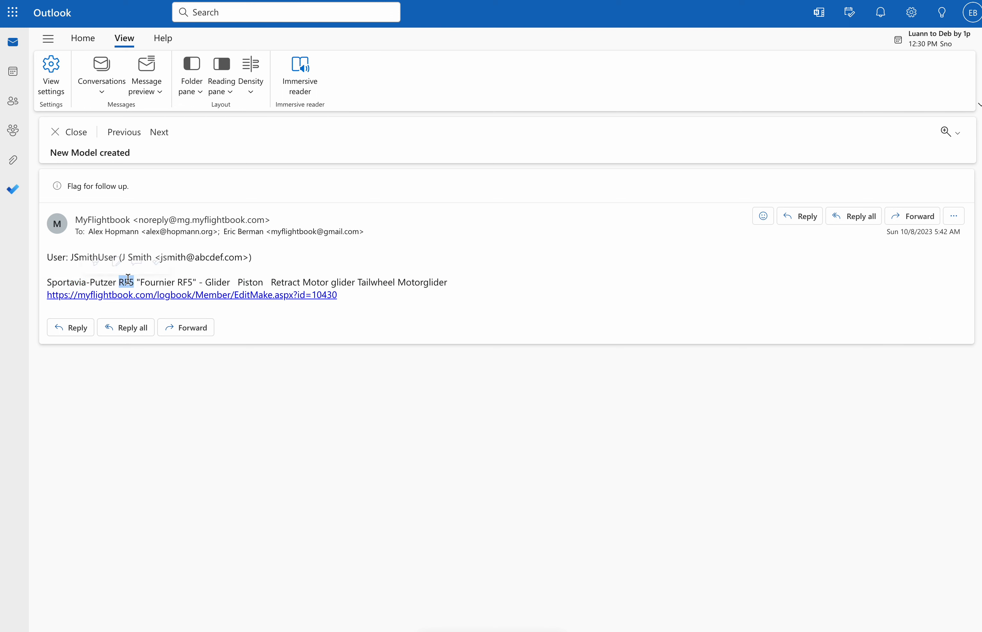
double_click(215, 282)
click(425, 283)
double_click(426, 282)
double_click(373, 283)
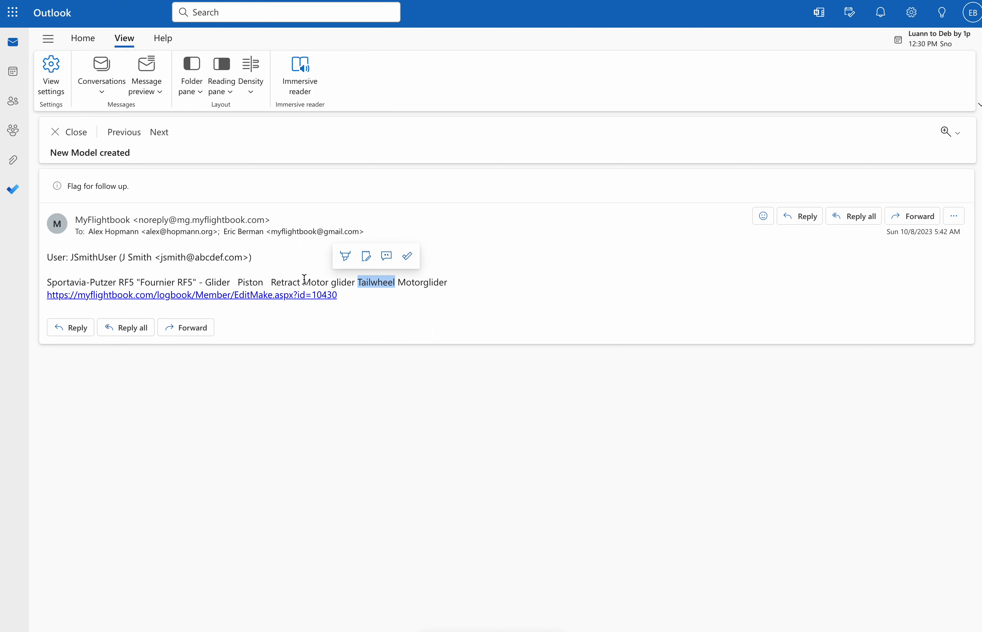
double_click(288, 282)
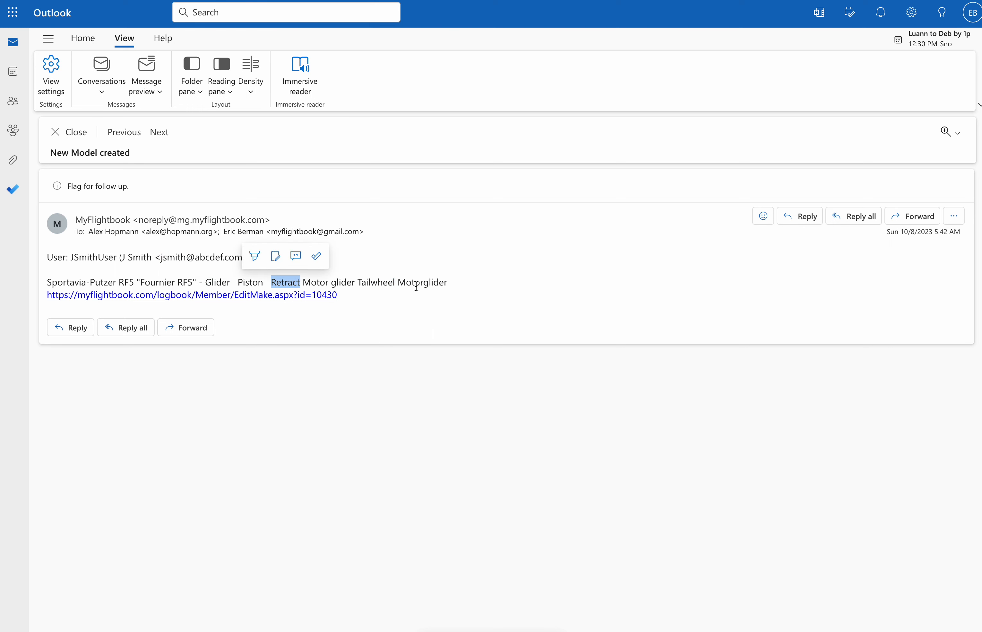
click(468, 284)
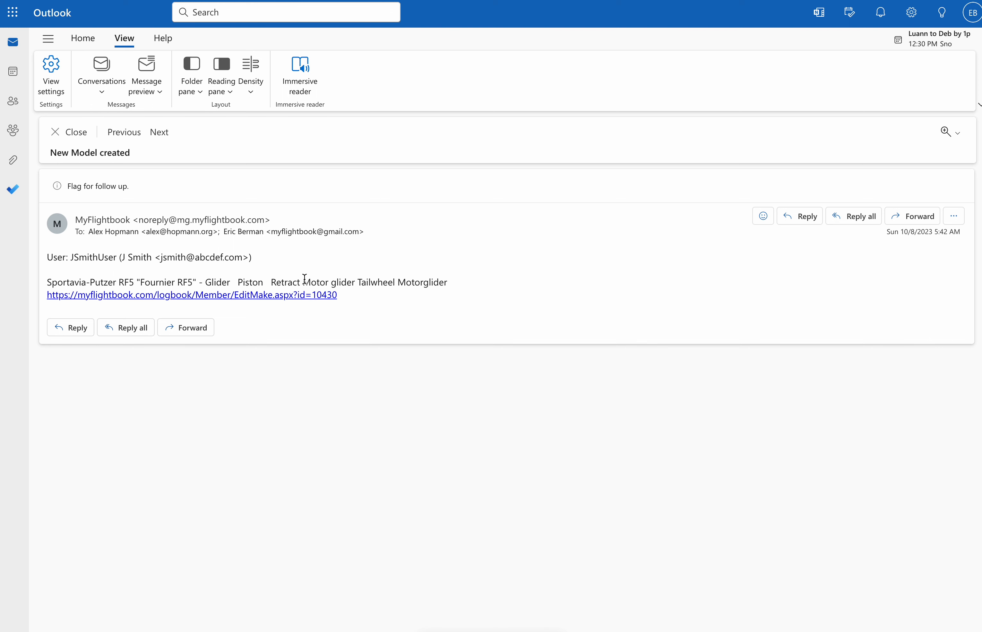
double_click(248, 282)
double_click(419, 282)
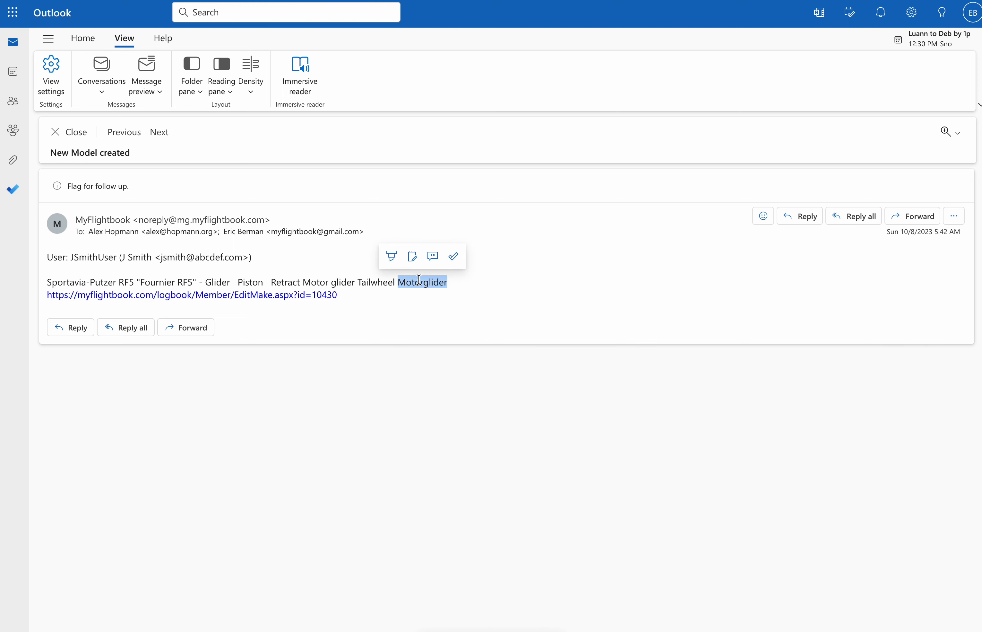
click(363, 285)
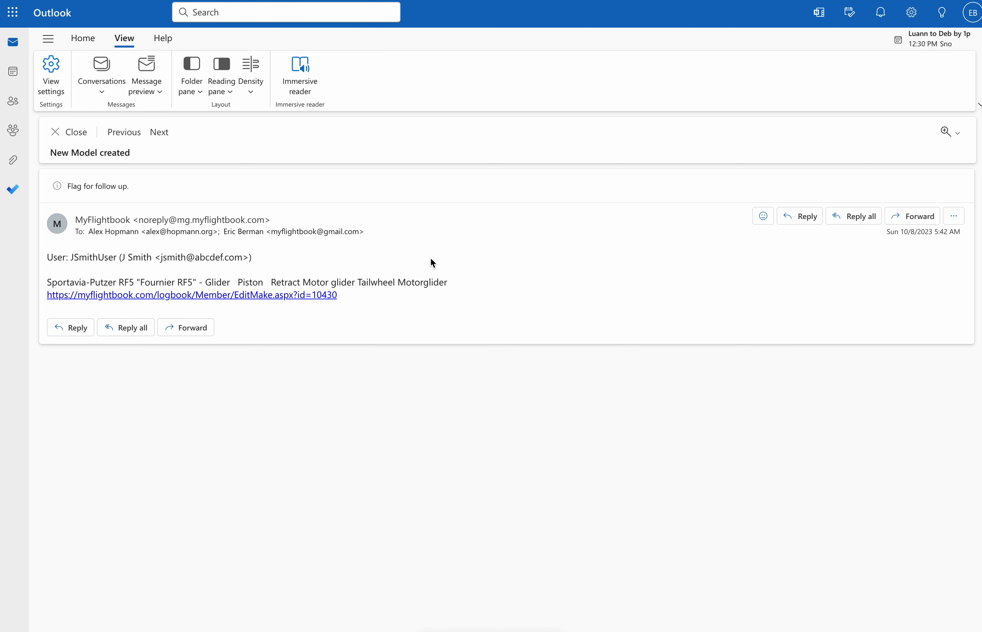
Open the linked Sportavia-Putzer RF5 model in MyFlightbook, view its aircraft as admin, and return to the model page.
click(232, 300)
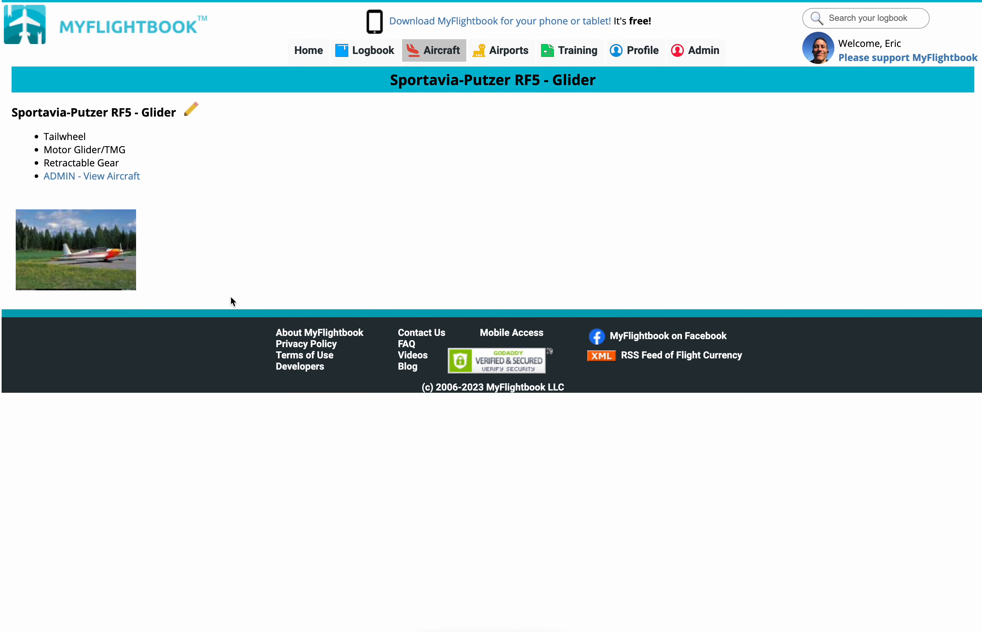
click(111, 181)
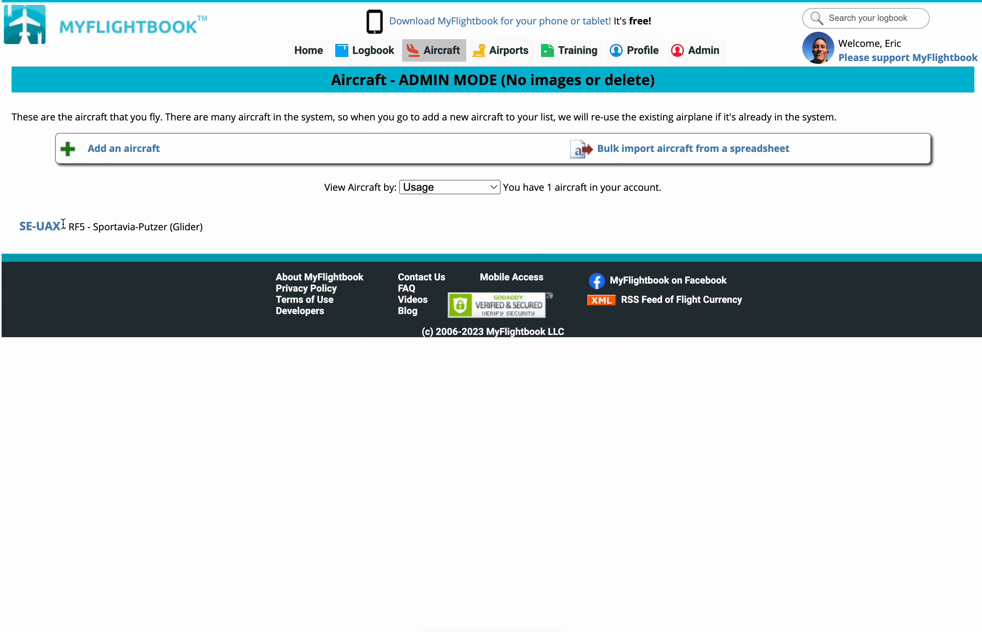
key(super+Left)
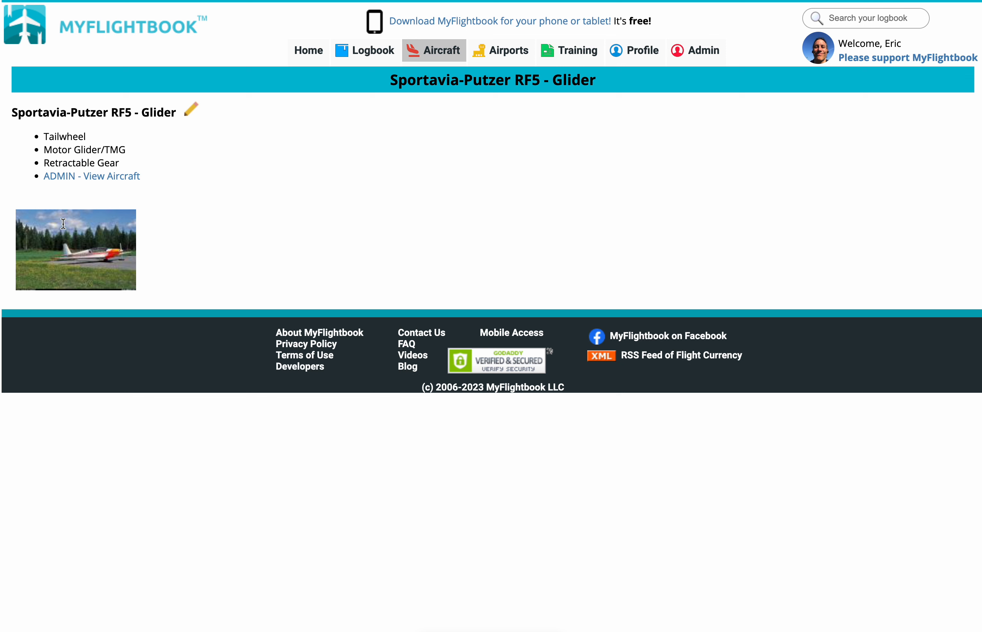
Open the RF5 model for editing and examine its manufacturer, model ID, category/class and features.
click(192, 117)
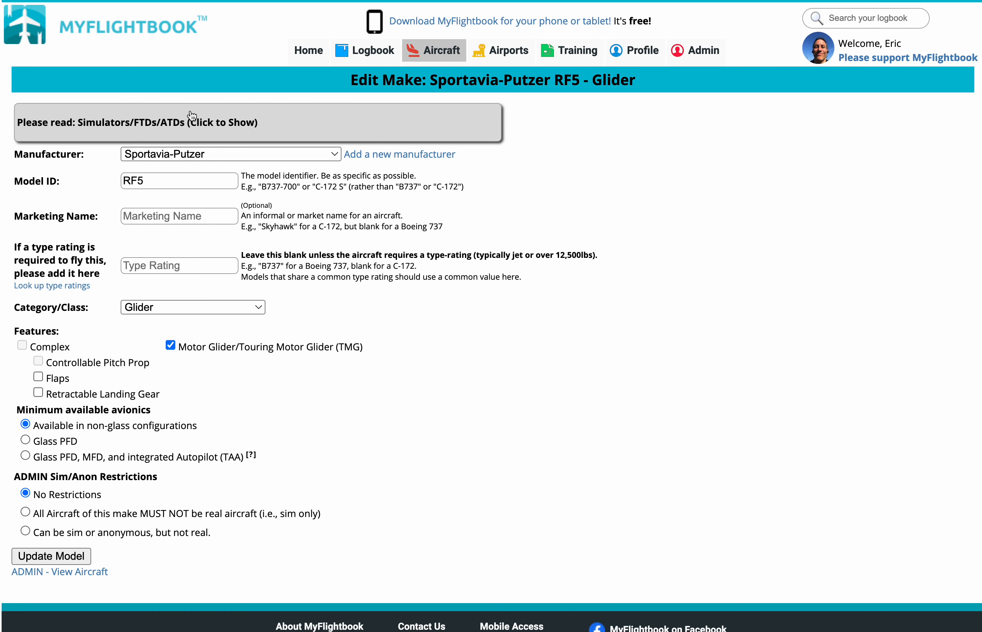
scroll(182, 377, down, 2)
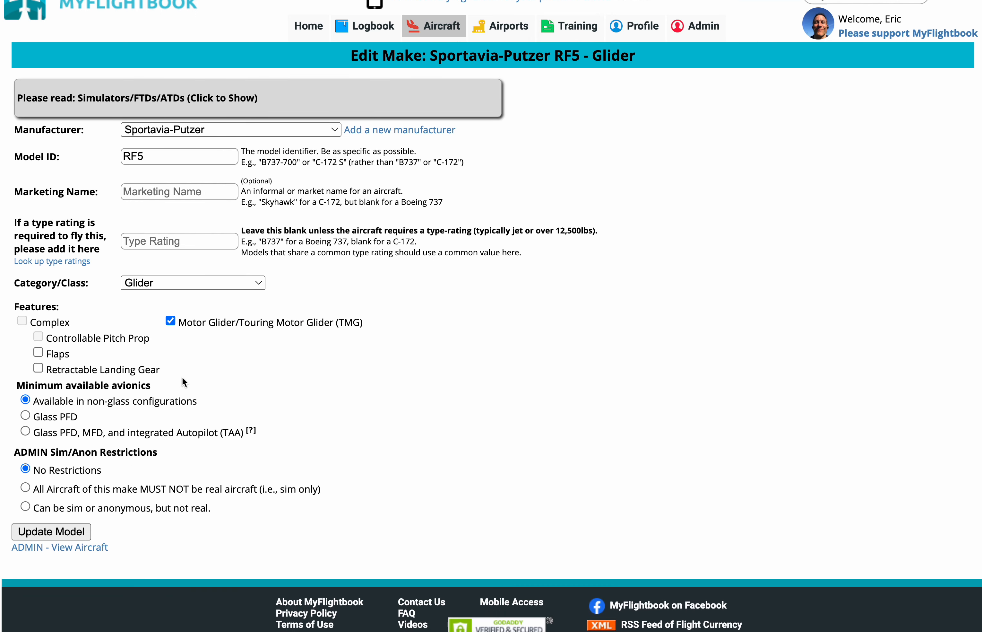
scroll(182, 377, up, 2)
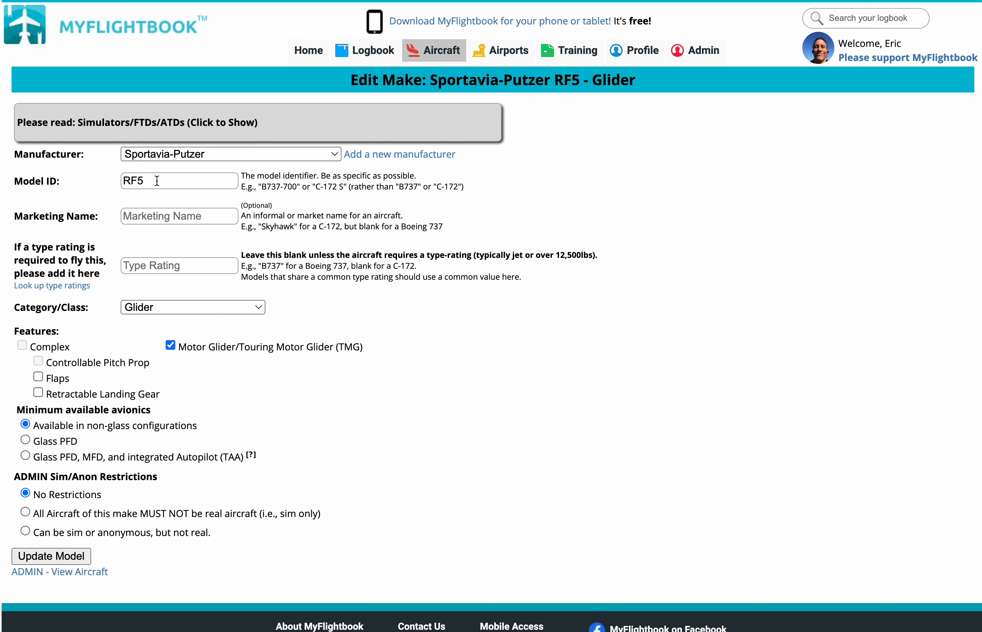
click(137, 181)
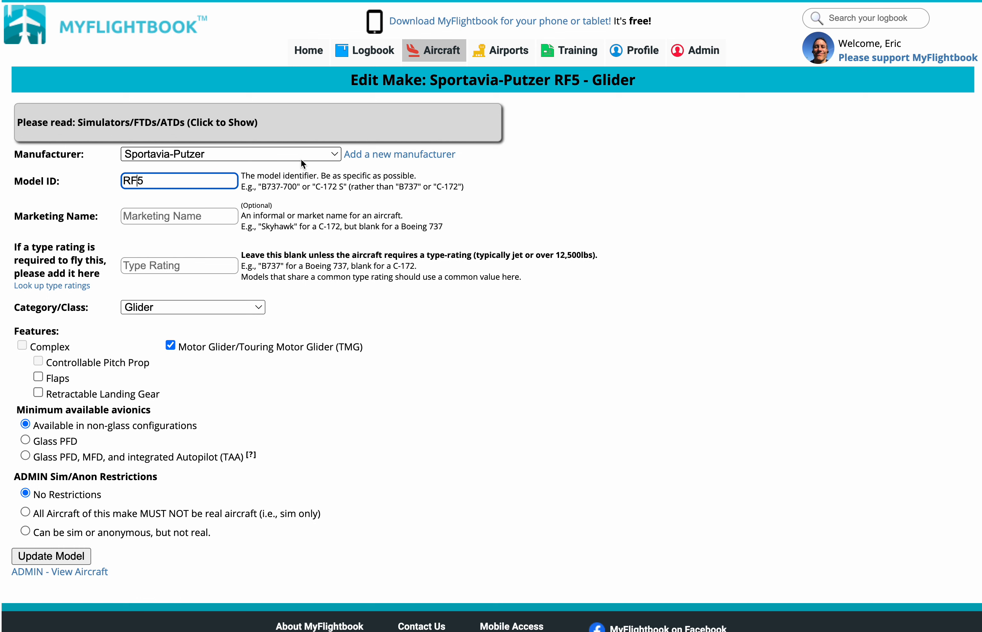
Set the model's category/class to ASEL and inspect the FAA/ICAO ID field.
click(226, 309)
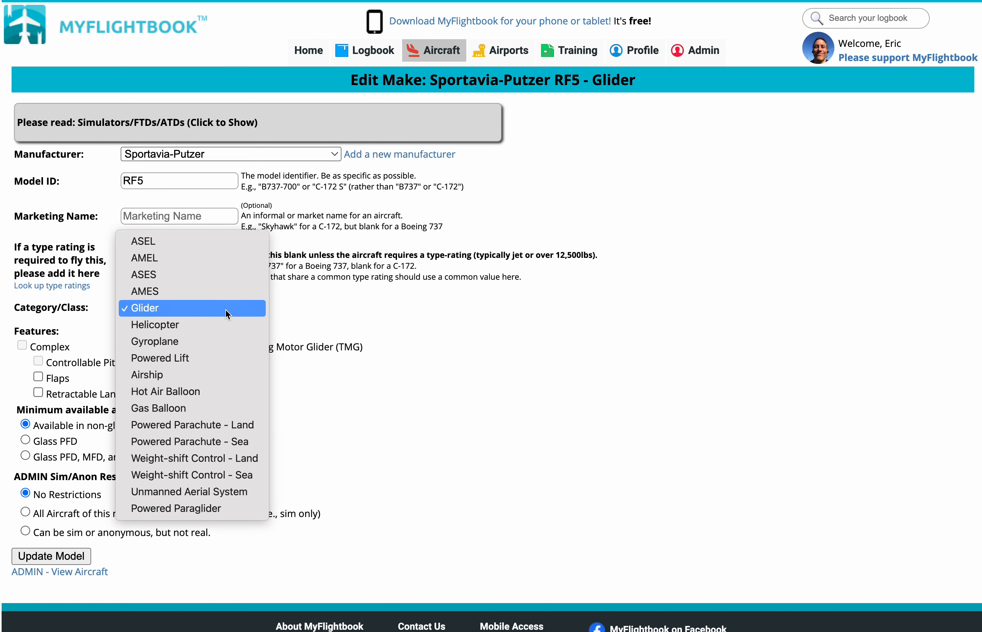
click(197, 241)
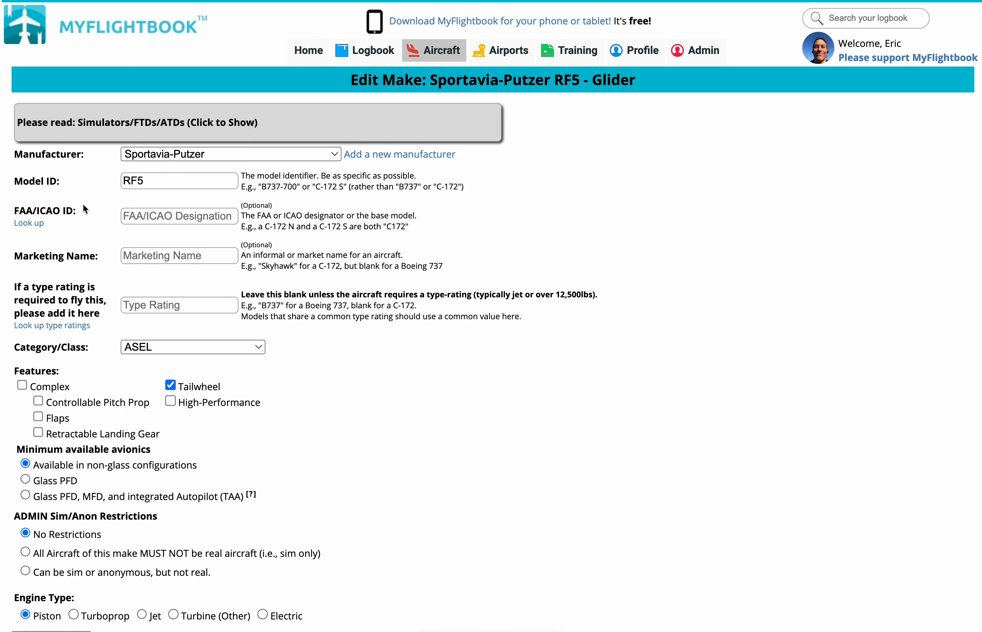
click(141, 214)
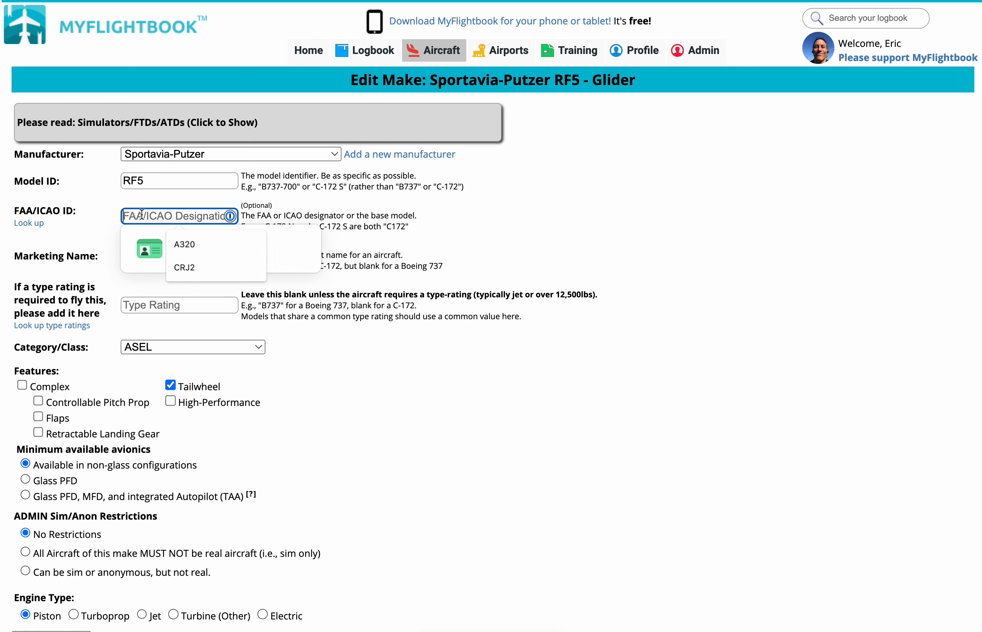
click(163, 200)
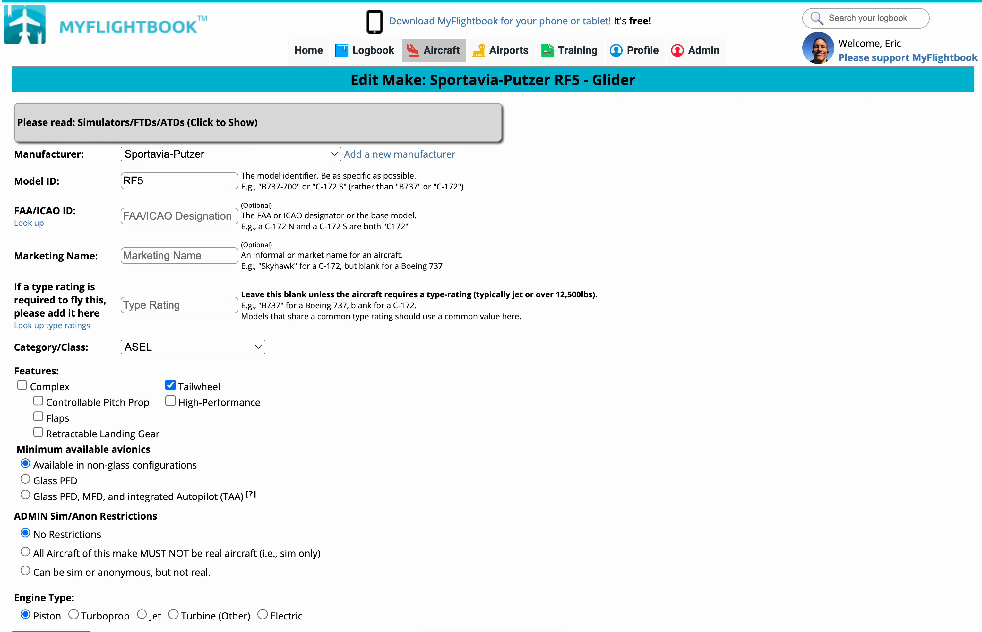
Search the ICAO Aircraft Type Designators by model for rf5, retry with rf-5, and close the page.
click(607, 1)
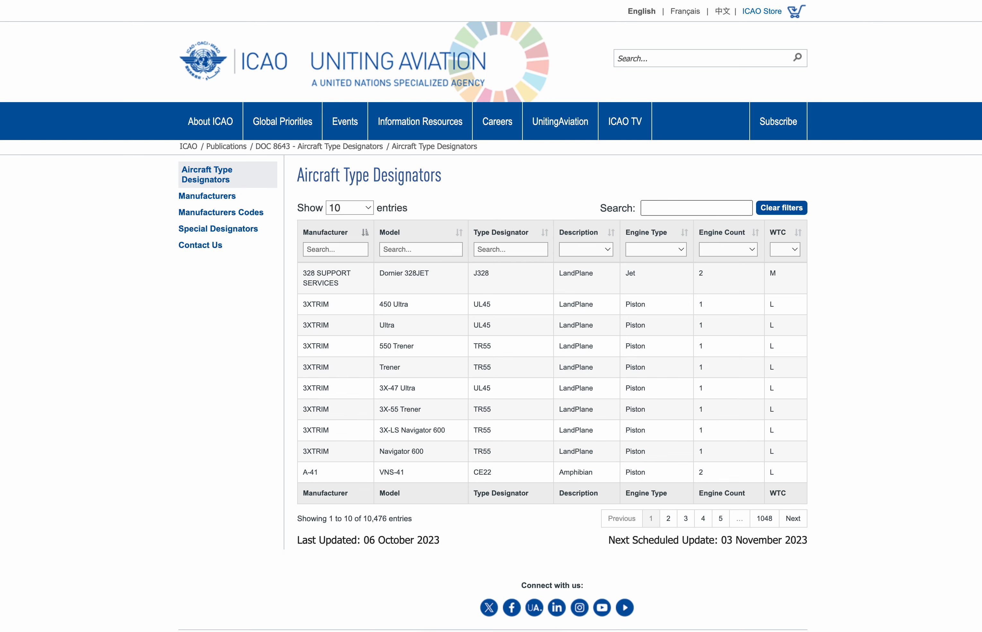
click(668, 2)
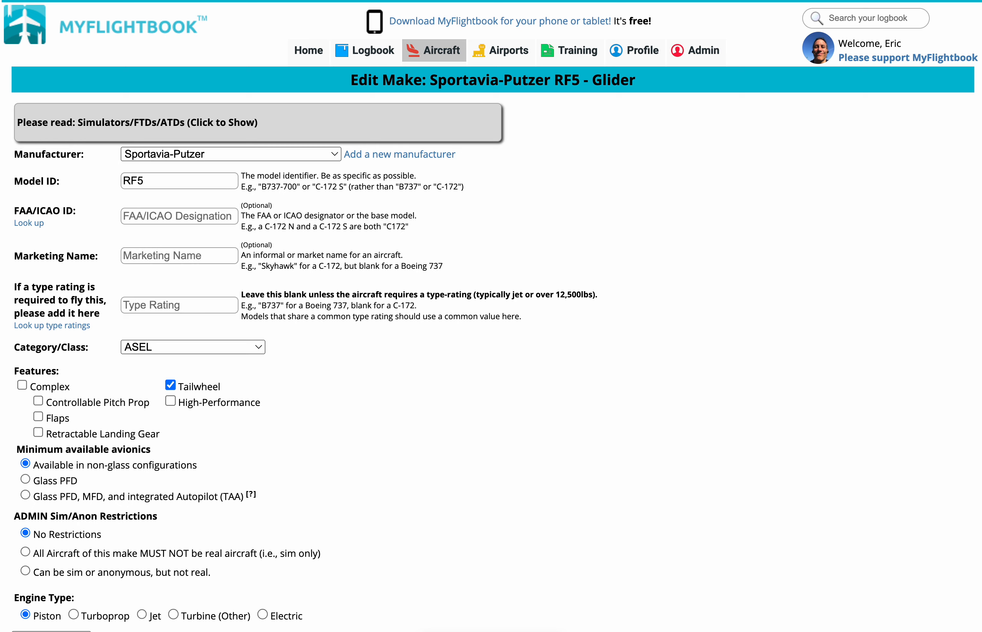
click(627, 1)
click(420, 244)
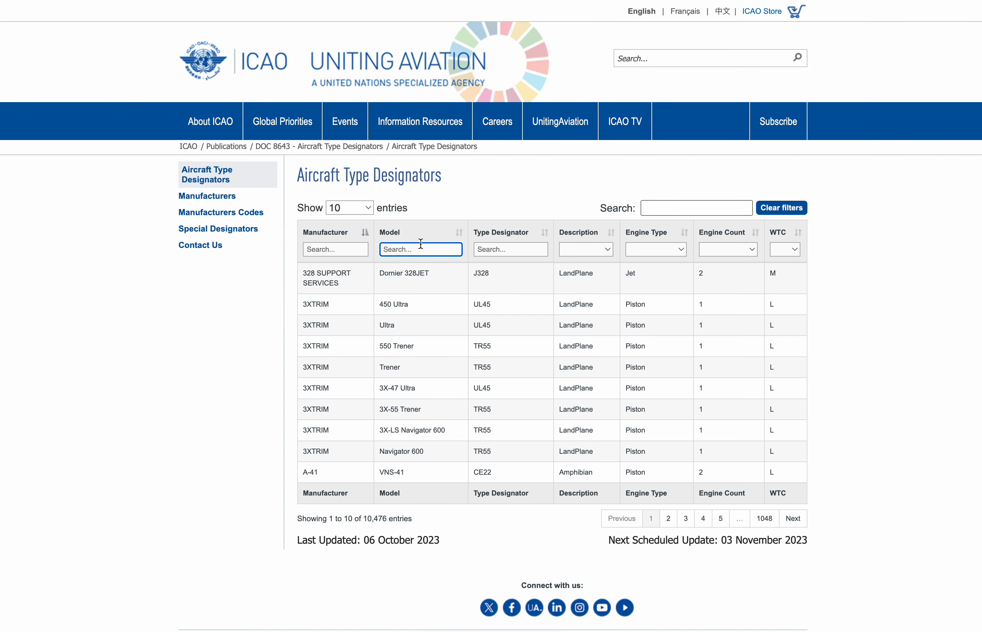
text(rf5)
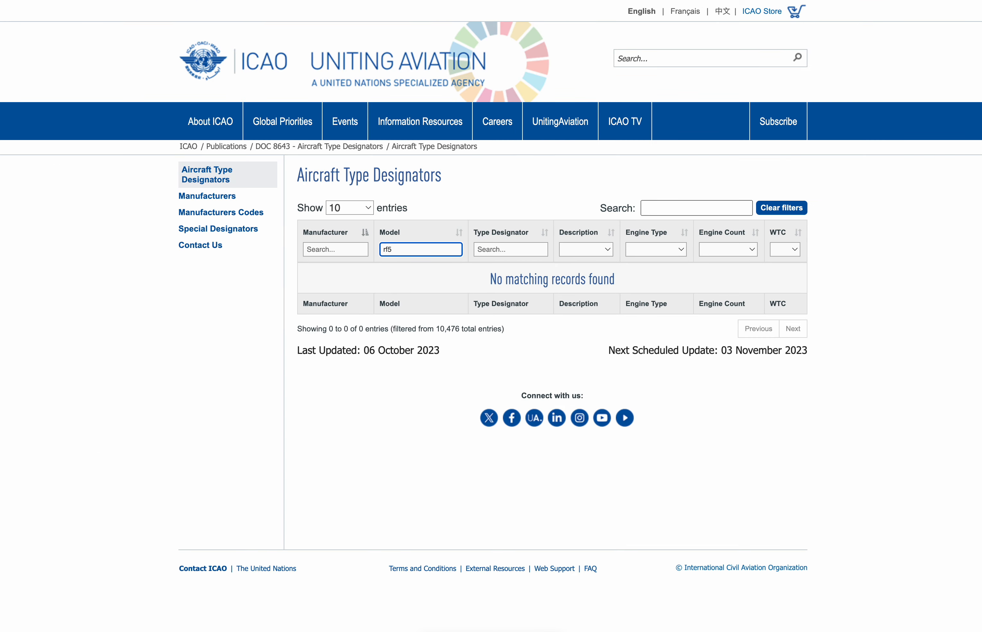
key(BackSpace)
text(5)
key(BackSpace)
text(-5)
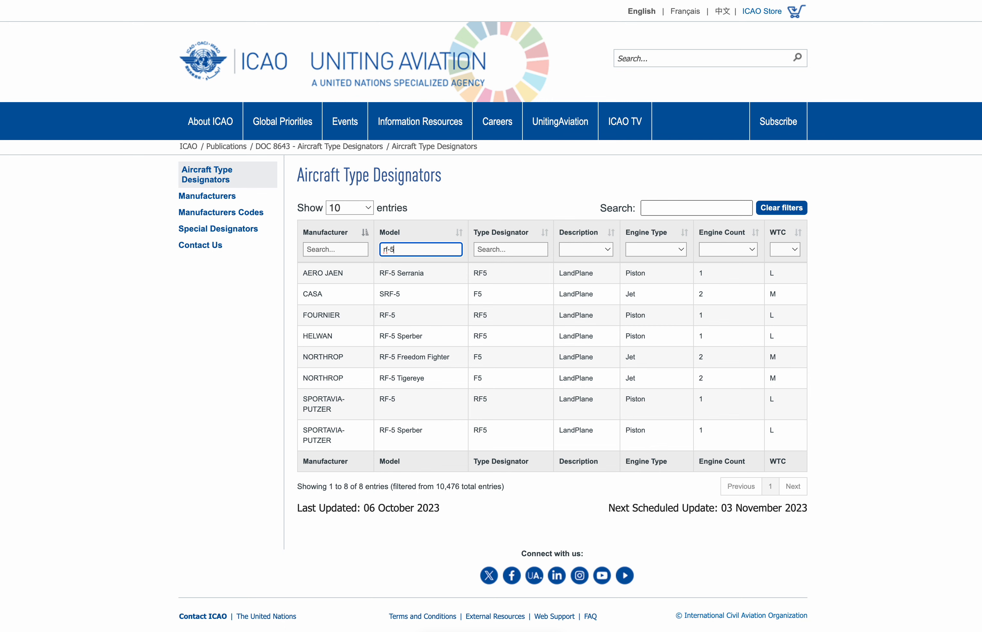
key(super+w)
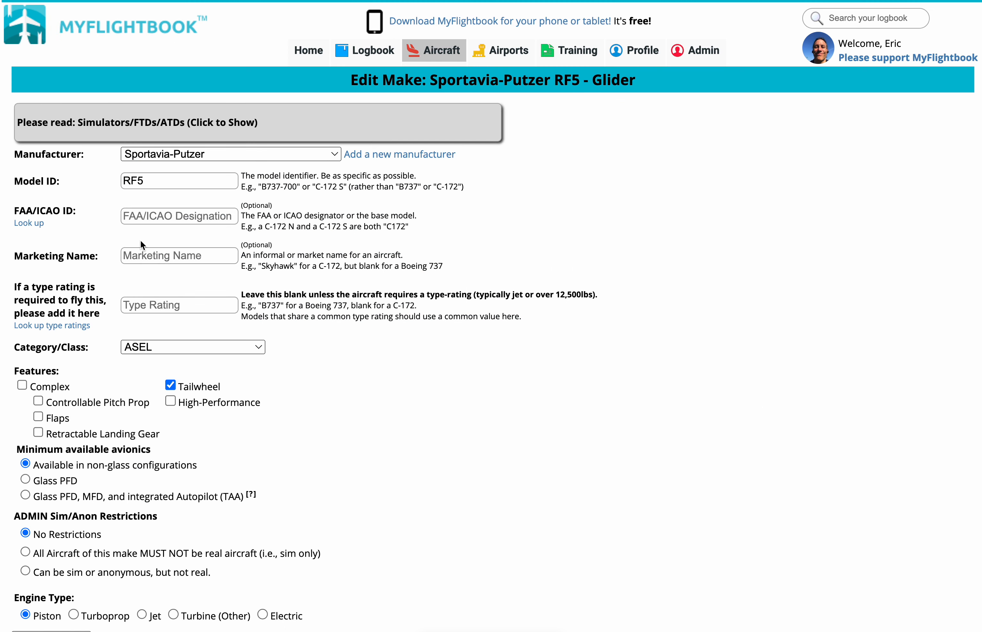
Set the model's FAA/ICAO ID to RF5 and its Model ID to RF-5.
click(145, 221)
text(RF5)
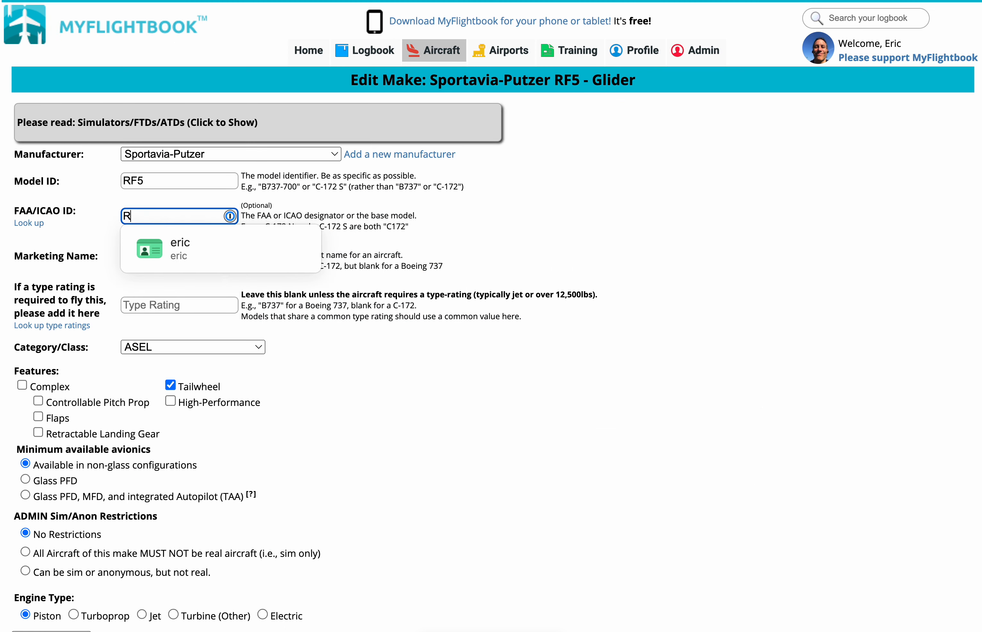
click(138, 181)
text(-)
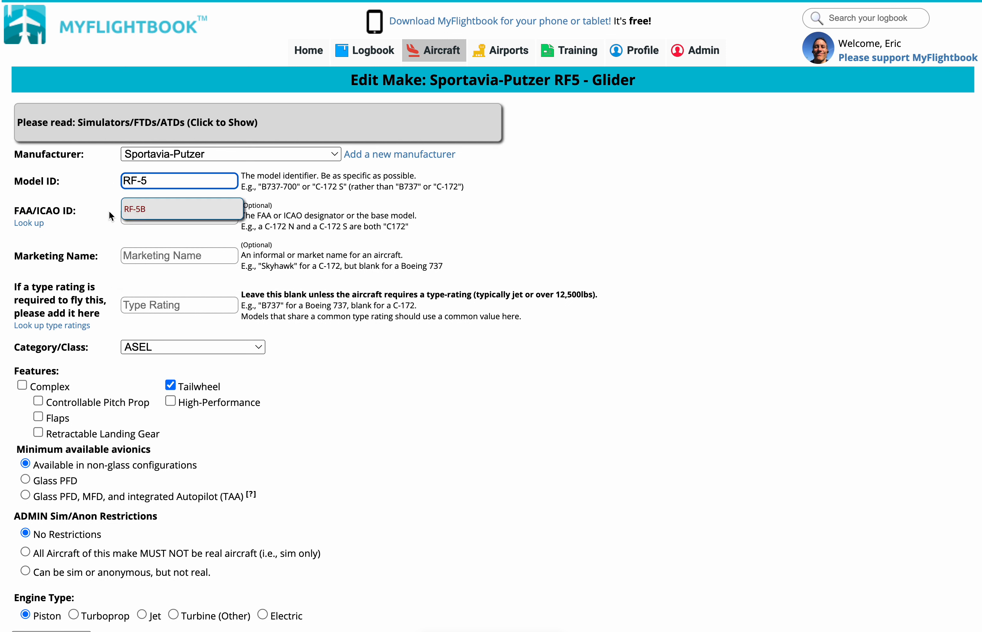
click(61, 257)
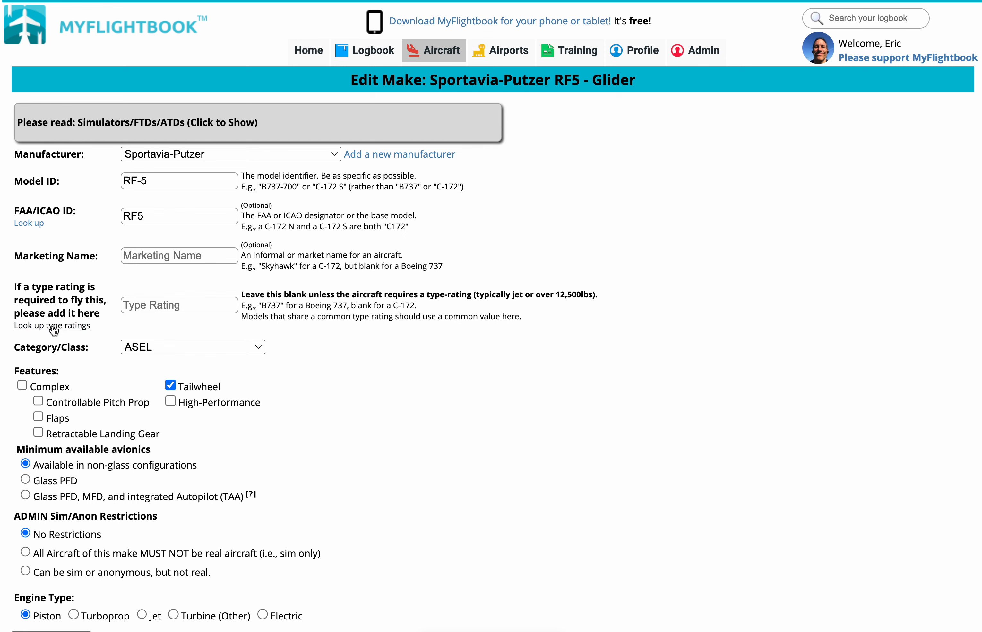
Examine the Airbus type rating designation in the FAA pilot certificate type designations document, and close it.
key(super+Tab)
key(super+Tab)
key(super+Tab)
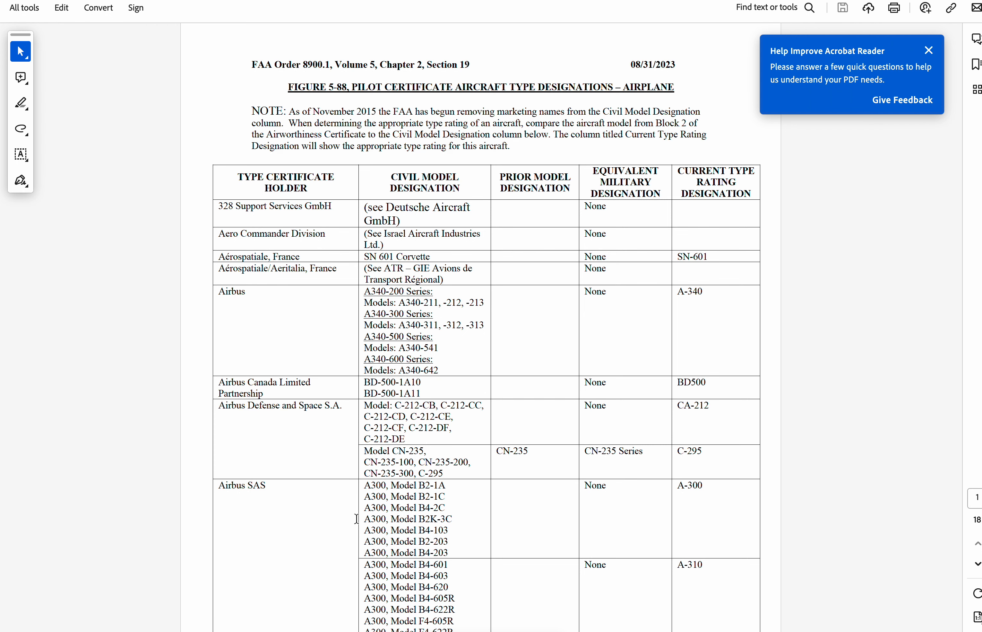
scroll(356, 519, down, 3)
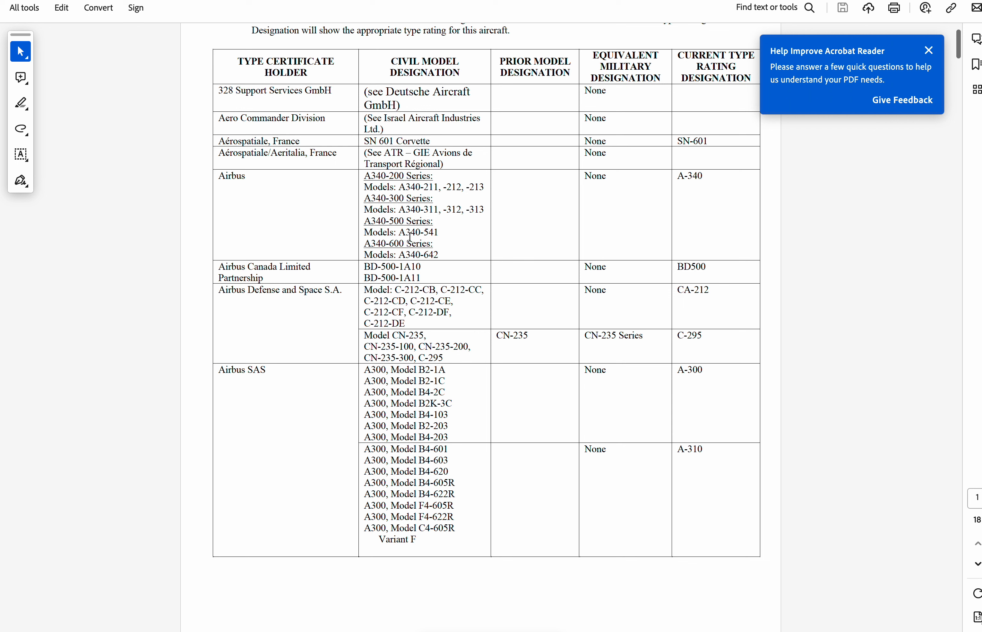
drag(678, 177, 709, 177)
key(super+w)
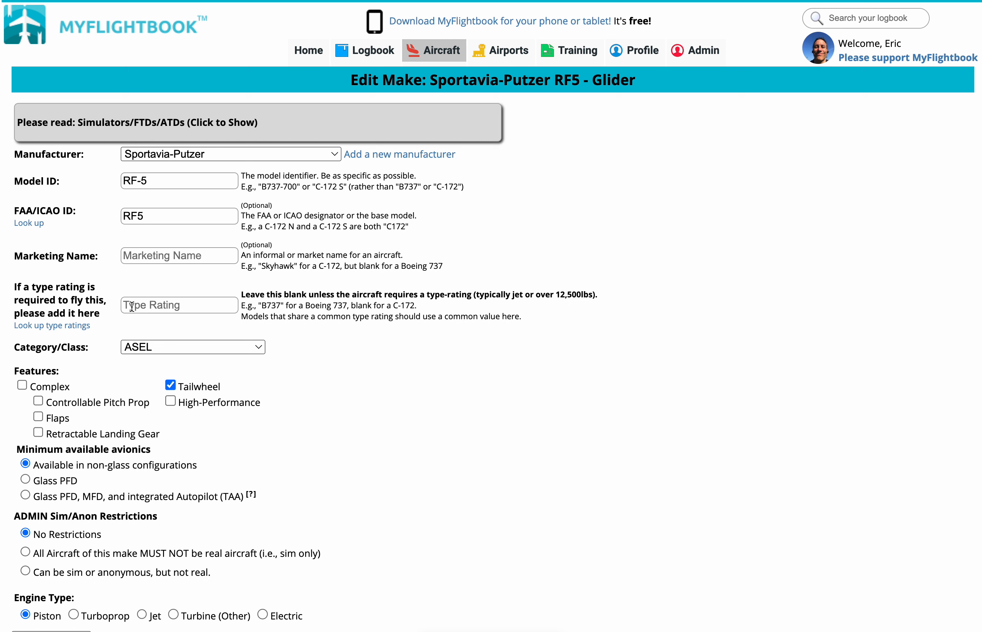
Review the model's feature options, toggling Retractable Landing Gear on and off again.
scroll(131, 306, down, 3)
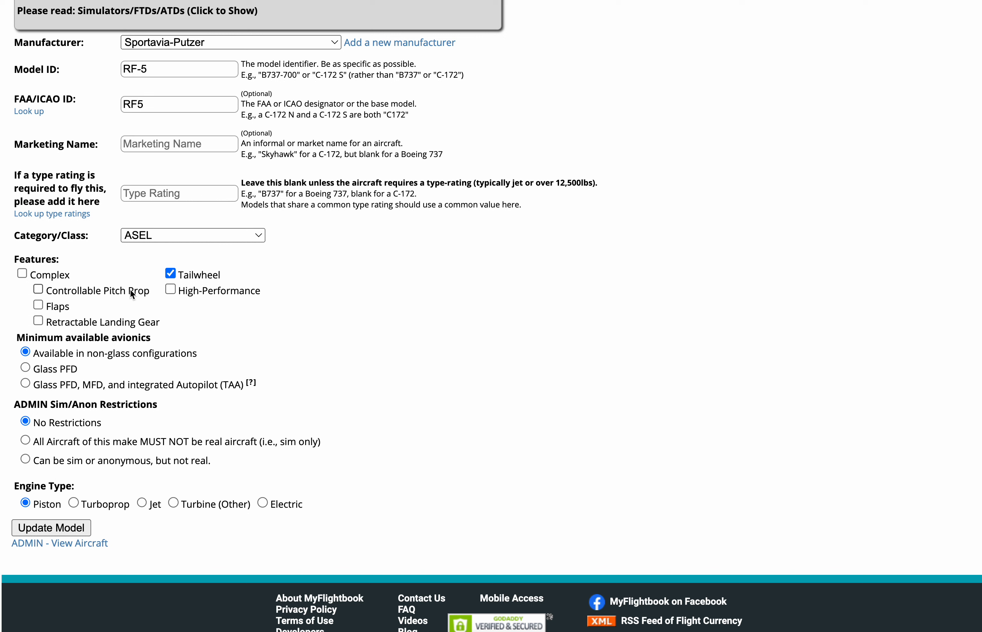
click(118, 320)
click(118, 320)
scroll(125, 322, down, 1)
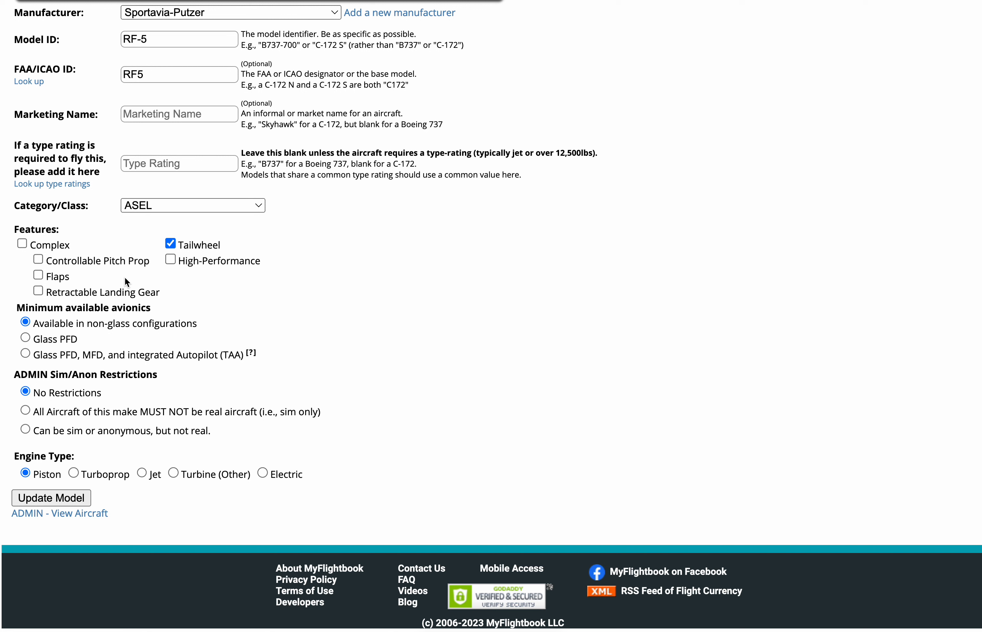
Examine the ADMIN Sim/Anon Restrictions options and compare the Model ID with the FAA/ICAO ID.
click(15, 374)
drag(15, 374, 259, 427)
click(259, 426)
drag(153, 182, 114, 179)
drag(154, 214, 118, 214)
click(93, 227)
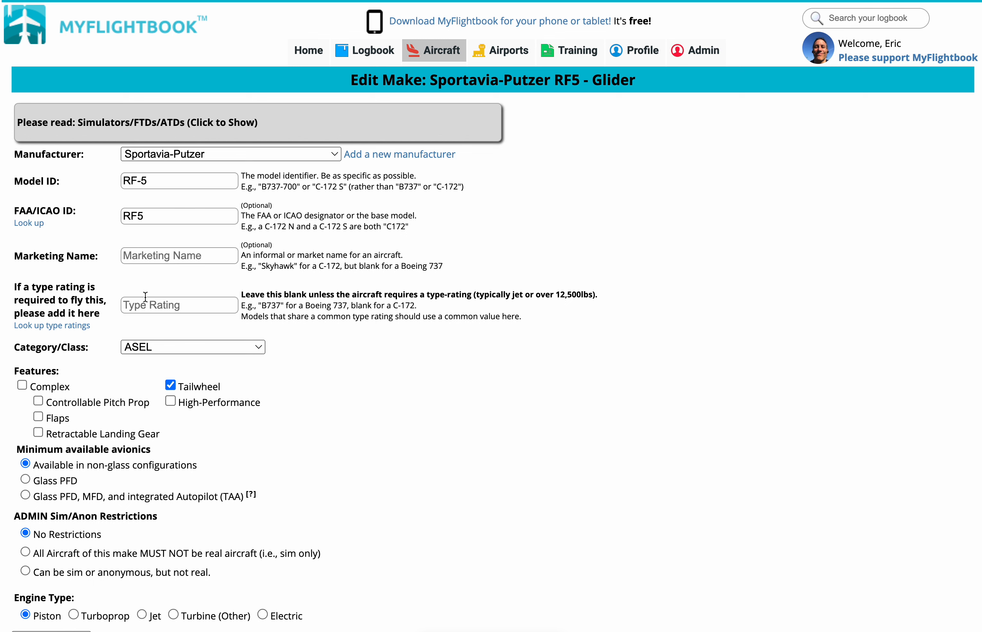
Set the model's category/class to Glider.
click(153, 343)
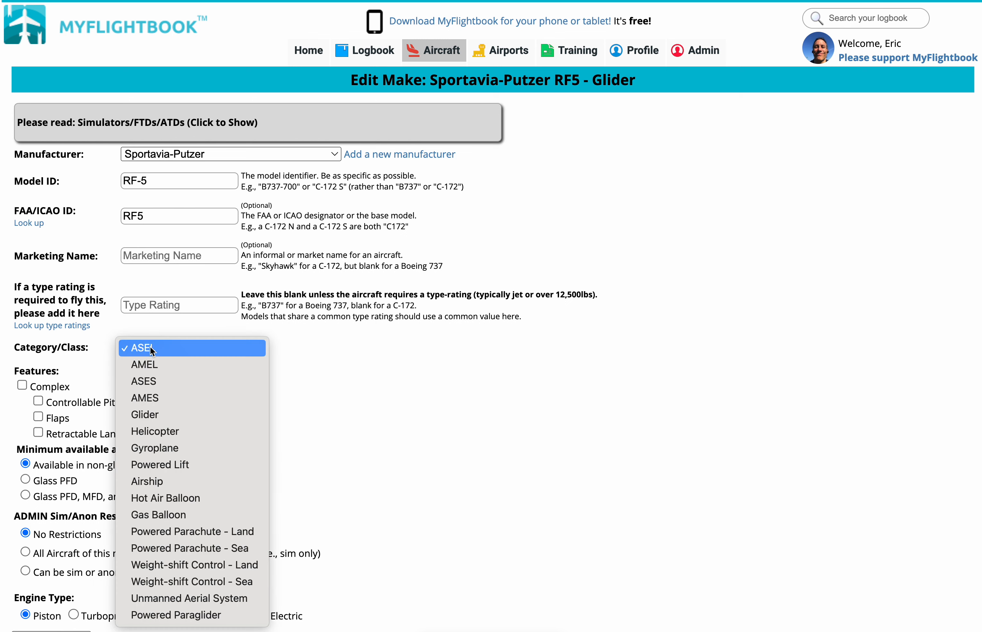
click(149, 414)
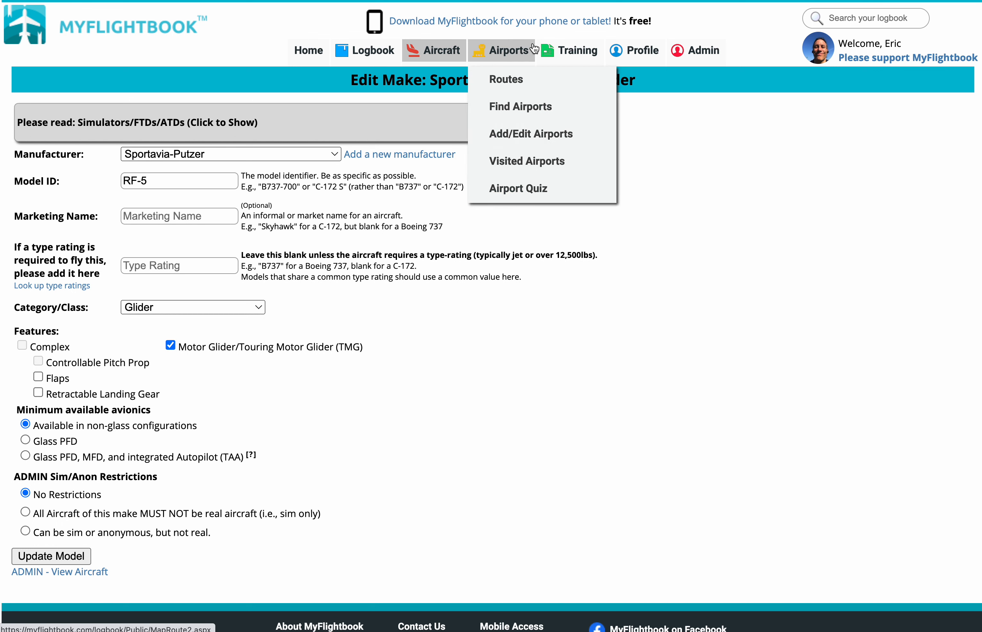
Switch to Outlook, open the "Model updated" message, and examine its before and after descriptions, including the ICAO designator.
mouse_move(439, 54)
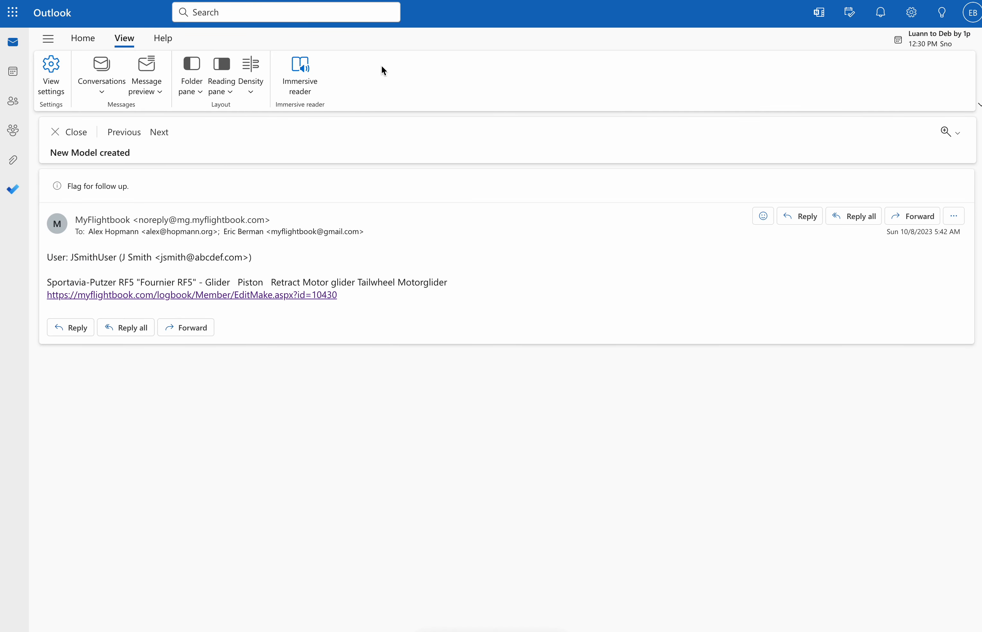
click(73, 133)
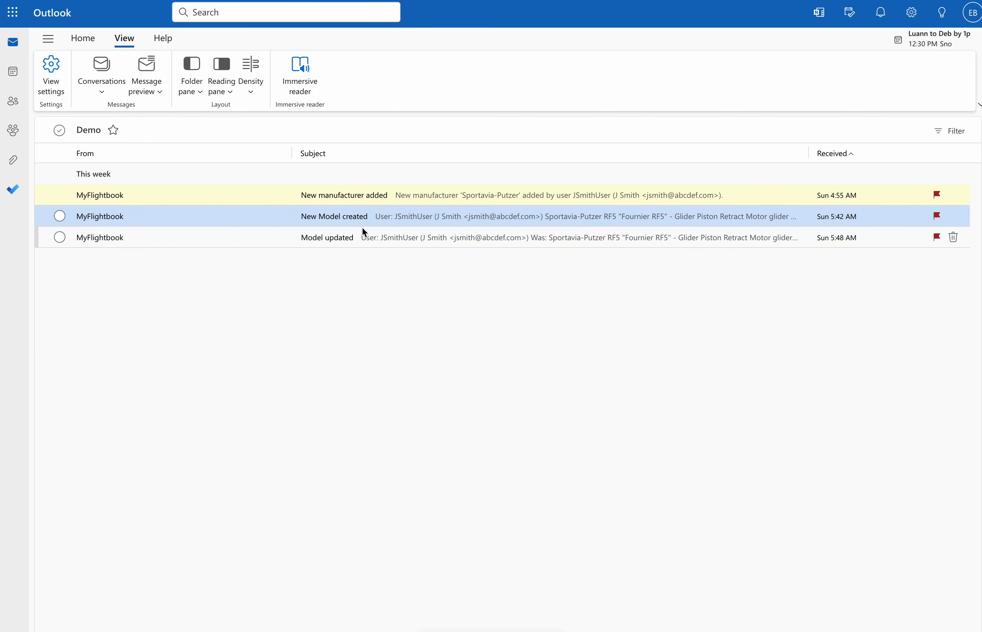
click(348, 243)
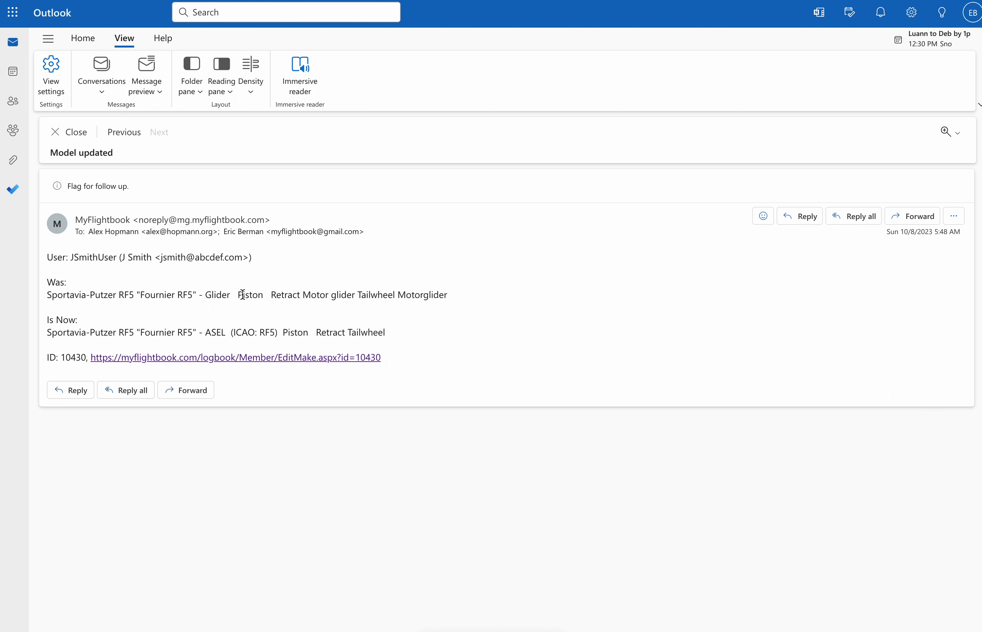
click(245, 335)
drag(245, 334, 274, 333)
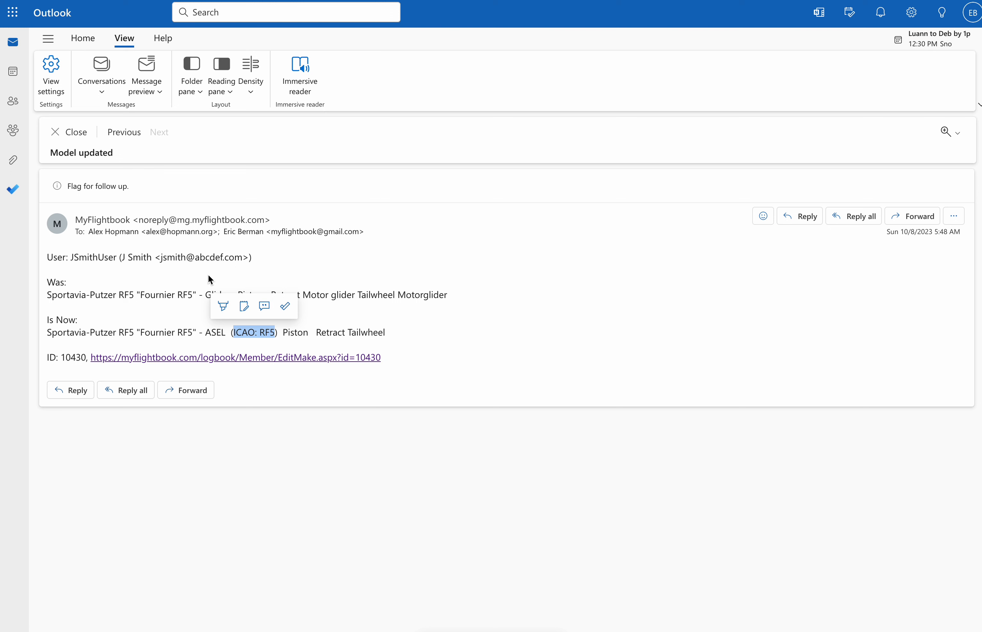
click(299, 258)
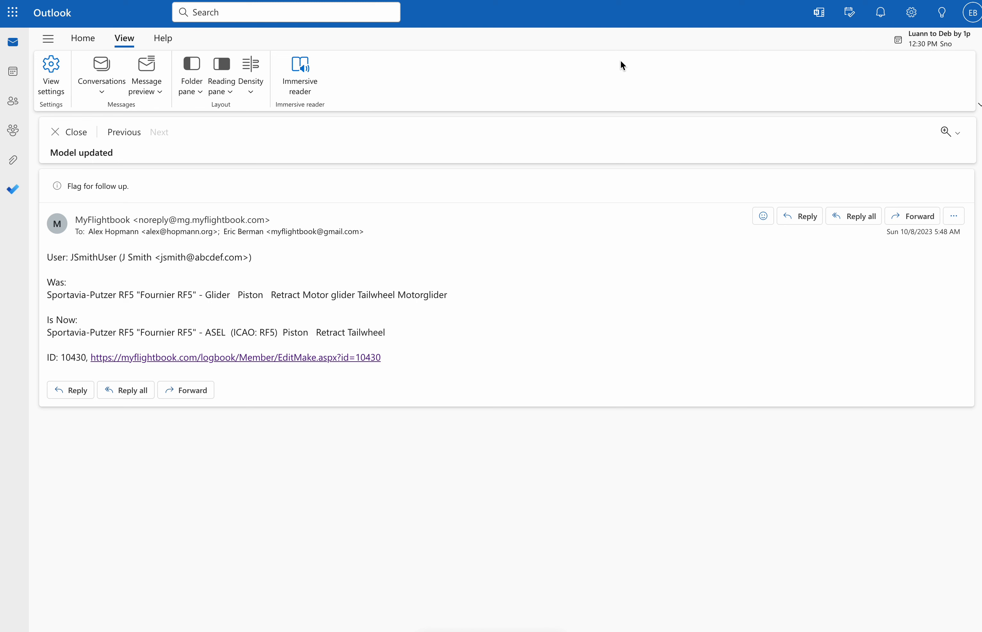
Switch from Outlook to MyFlightbook and open the admin tools for models.
key(ctrl+Tab)
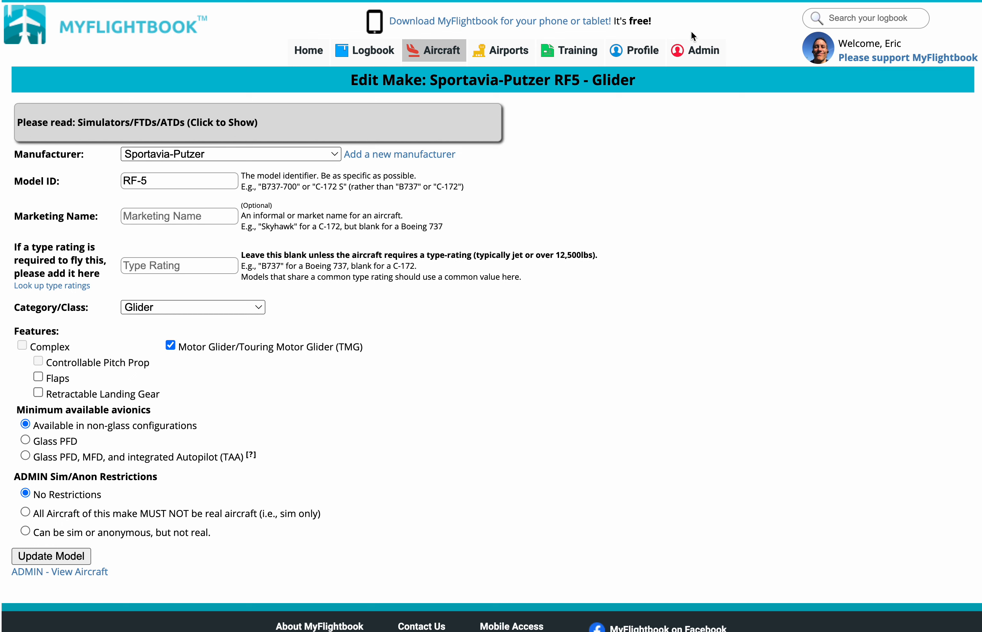
mouse_move(692, 48)
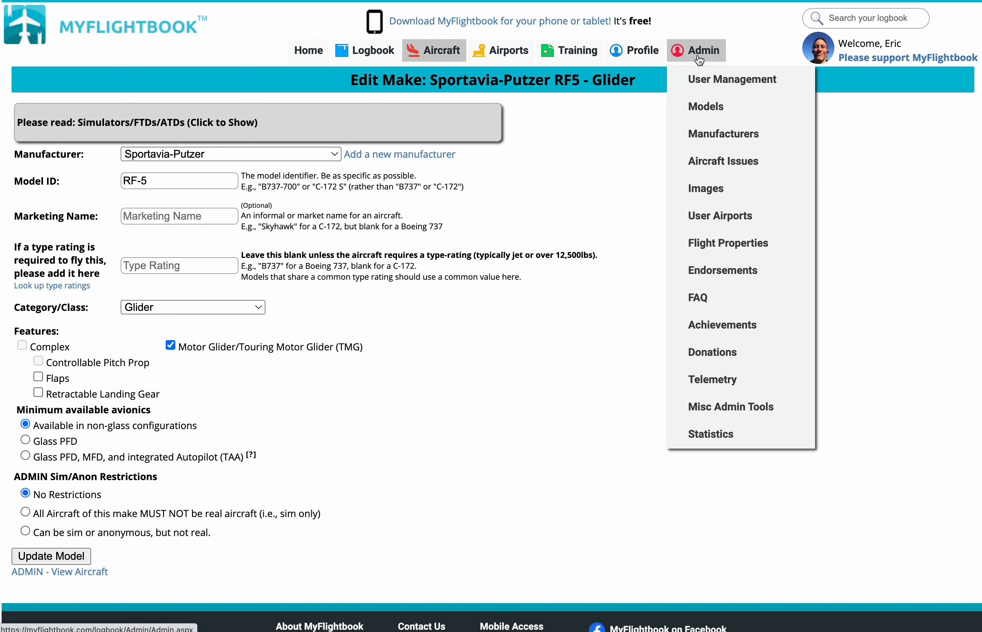
click(698, 111)
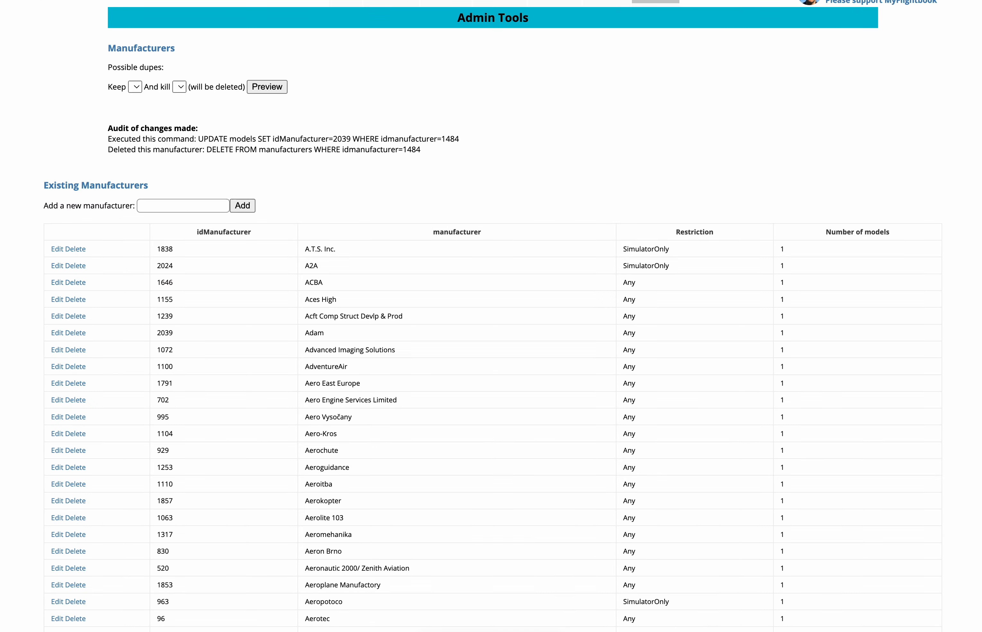
mouse_move(487, 26)
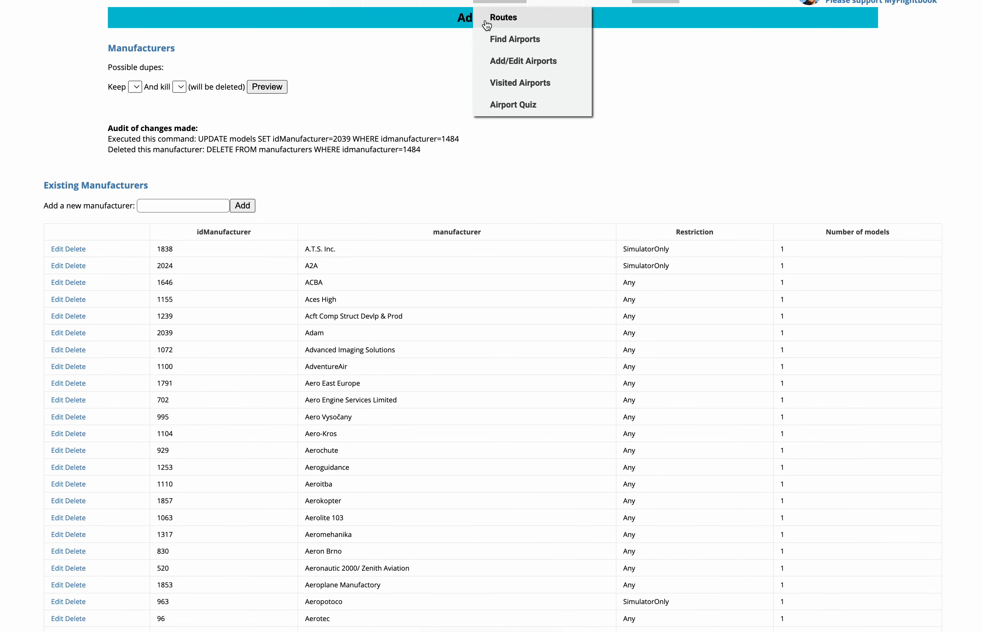
scroll(590, 70, up, 1)
scroll(619, 62, up, 1)
mouse_move(656, 41)
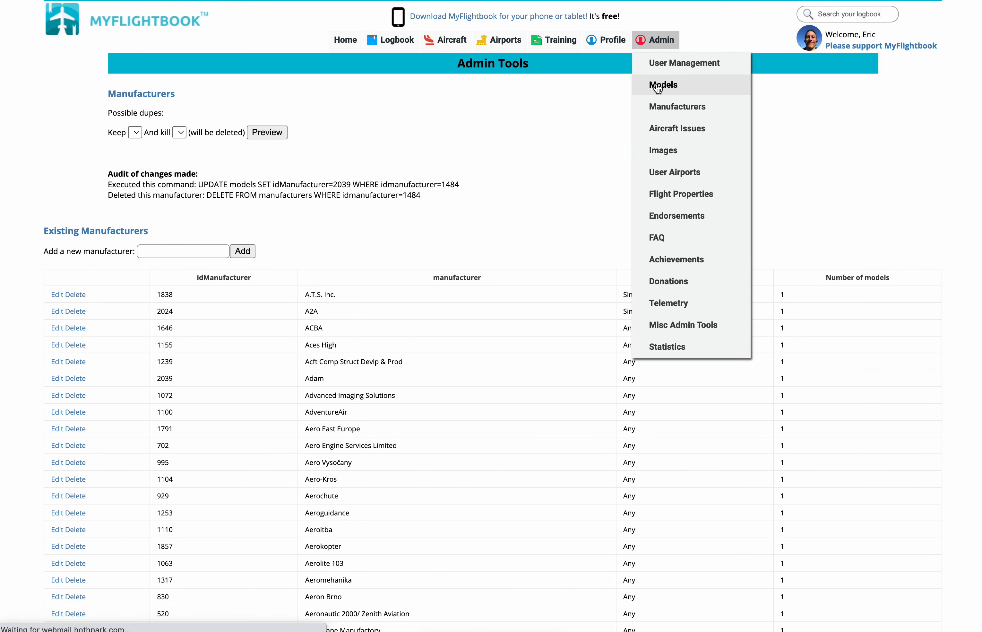
click(658, 87)
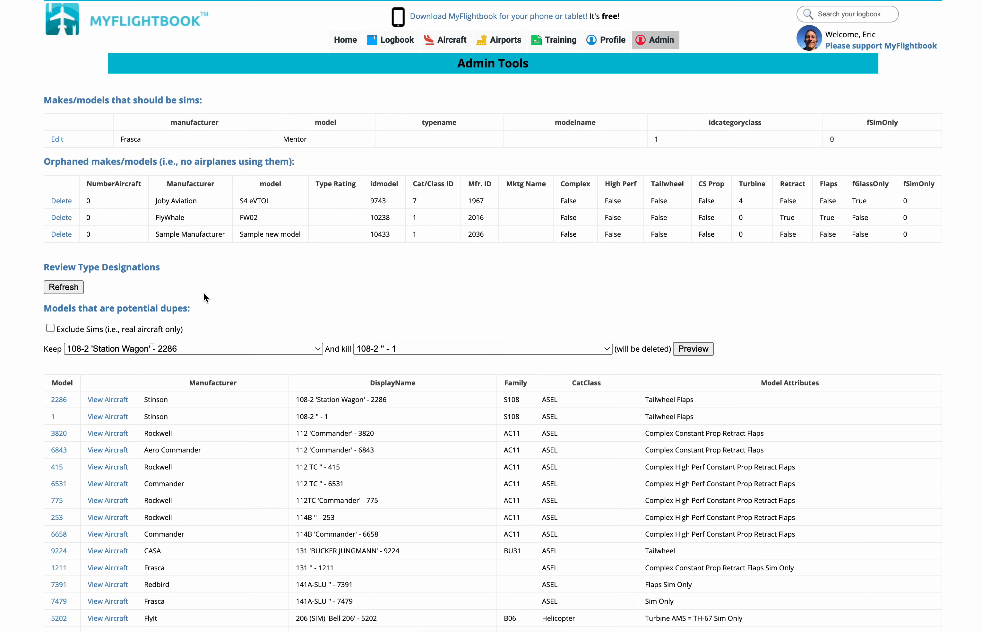
Examine the makes/models that should be sims, view the Frasca Mentor's edit form and its sim restrictions, and return to the model admin tools.
double_click(58, 102)
drag(58, 102, 212, 101)
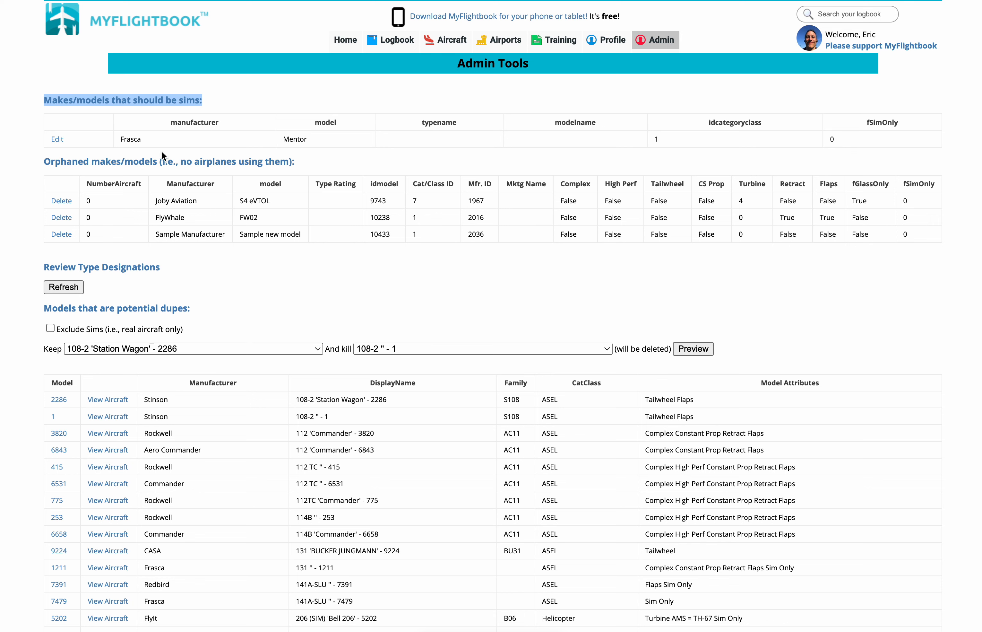
click(57, 141)
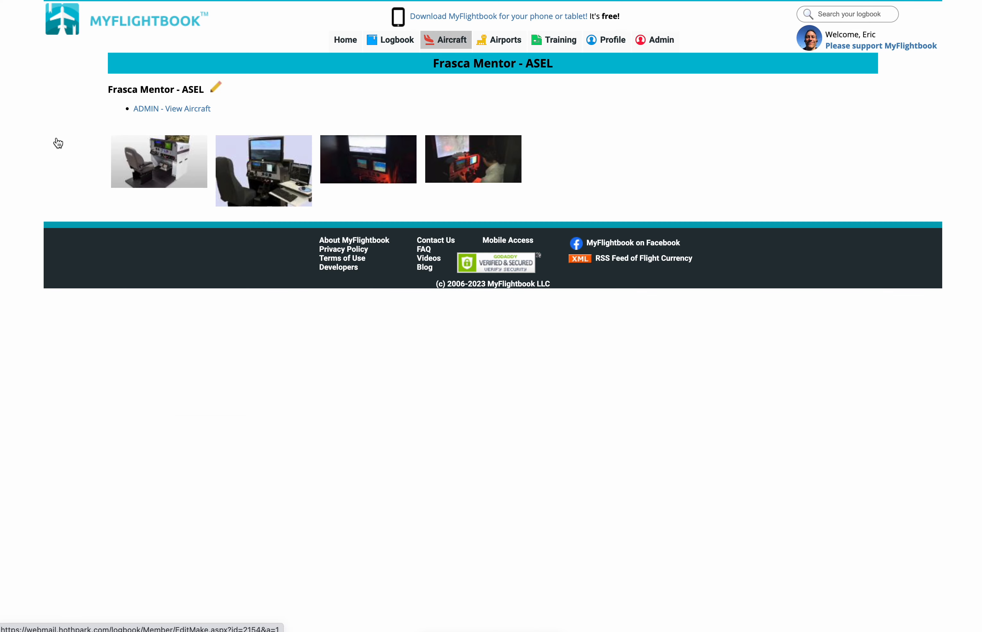
click(215, 87)
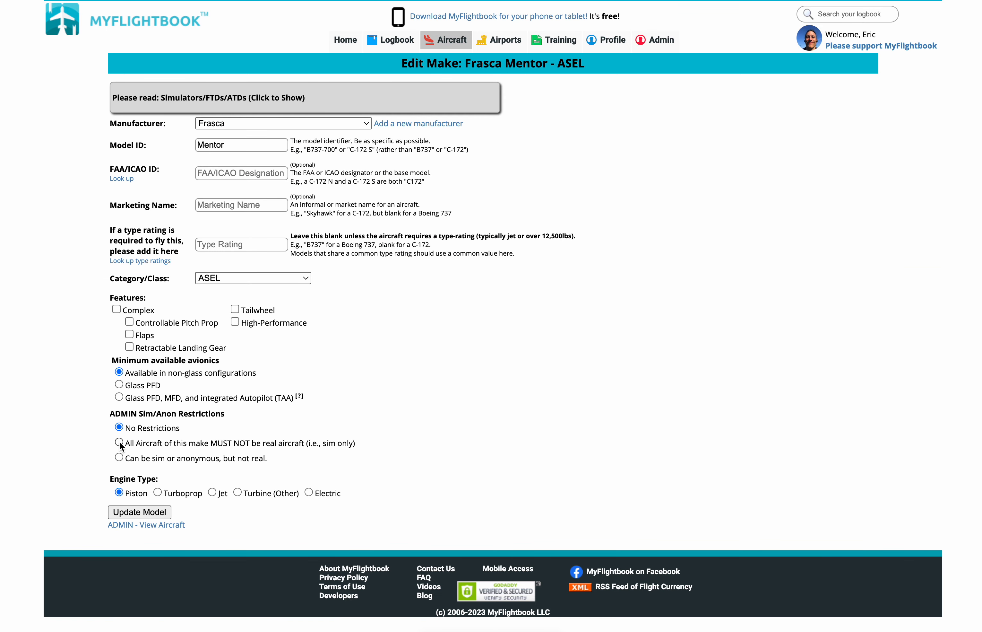
key(super+[)
key(super+[)
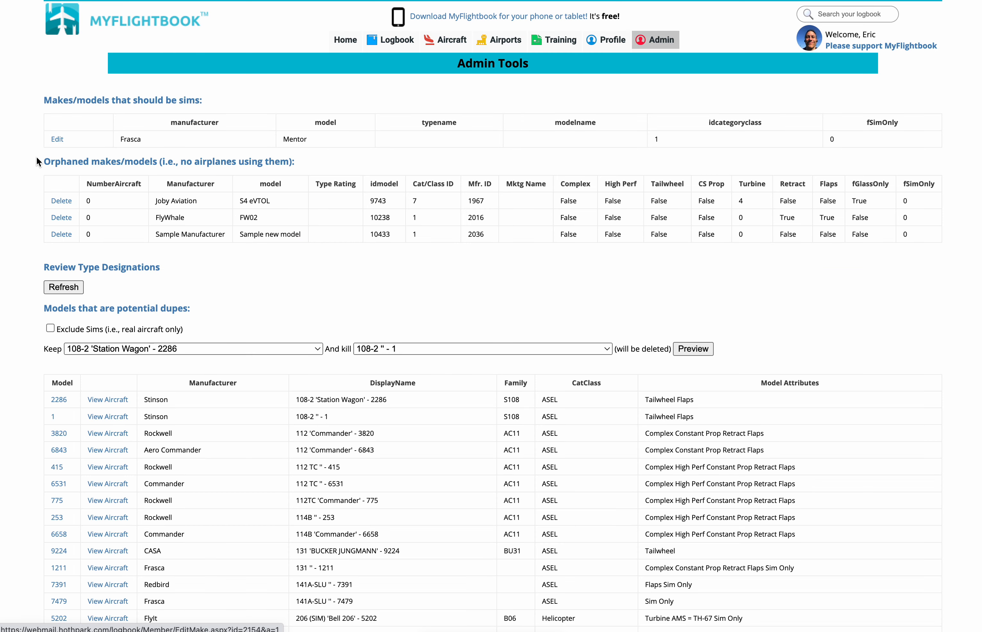
Review the orphaned makes/models and delete "Sample new model" by Sample Manufacturer.
drag(41, 166, 319, 167)
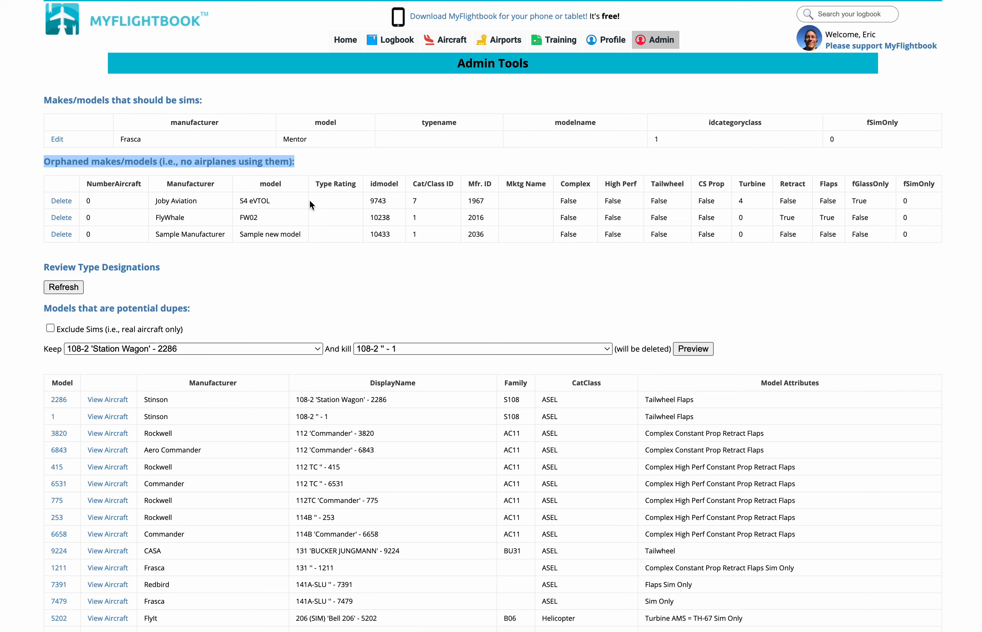
click(339, 163)
scroll(194, 202, down, 2)
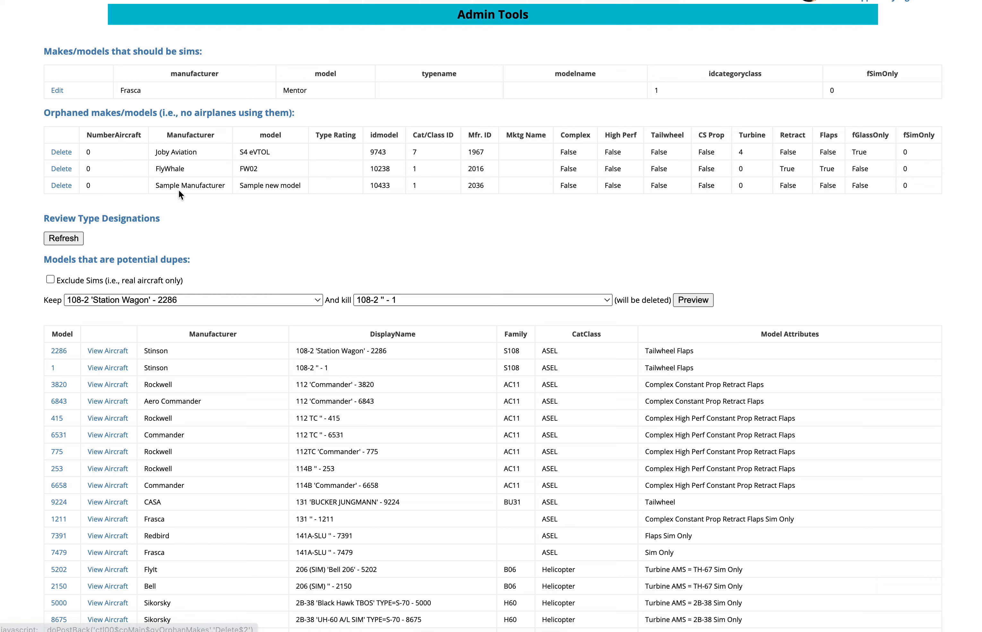
click(62, 189)
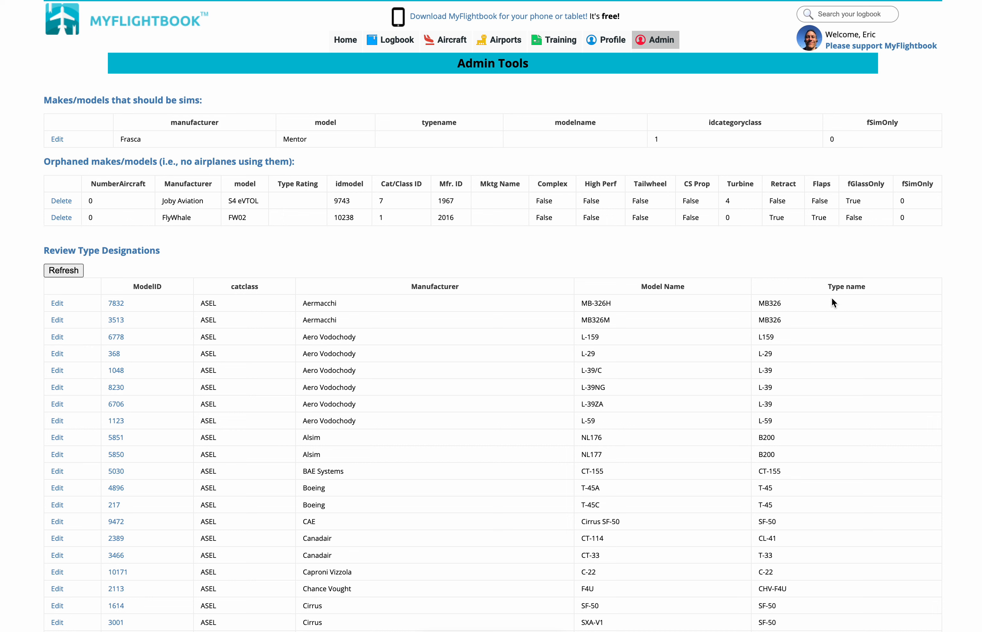
Examine the type names across manufacturers in the Review Type Designations list.
drag(829, 286, 868, 292)
scroll(773, 336, down, 2)
scroll(772, 327, down, 10)
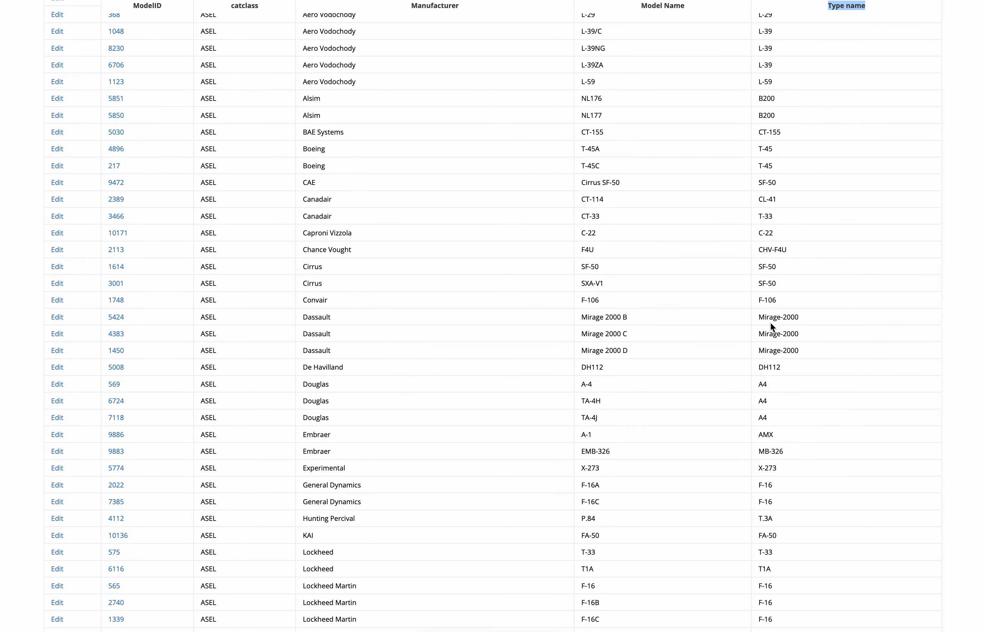
scroll(775, 317, down, 9)
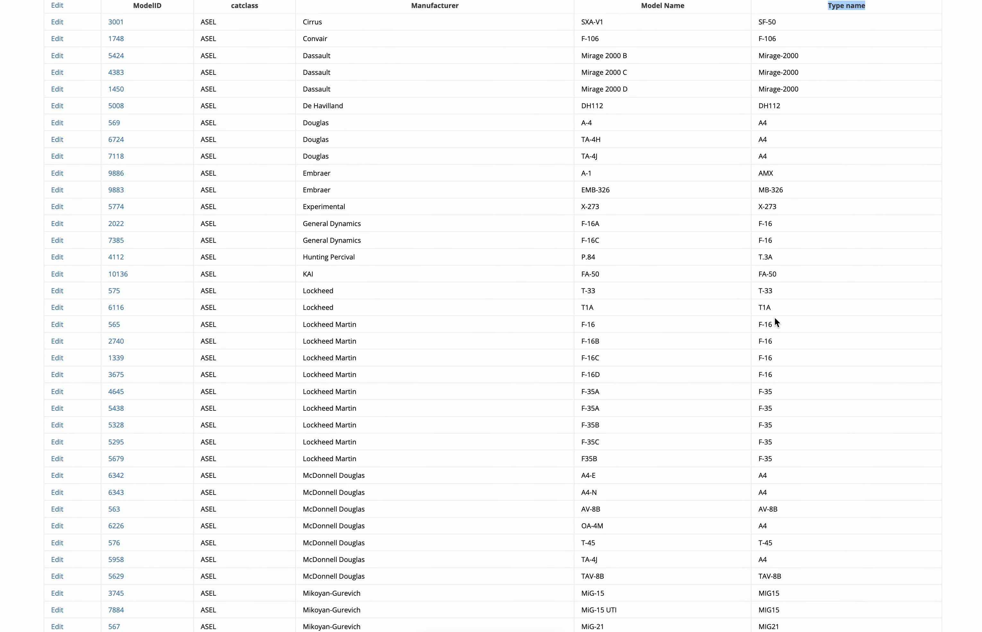
scroll(775, 317, up, 1)
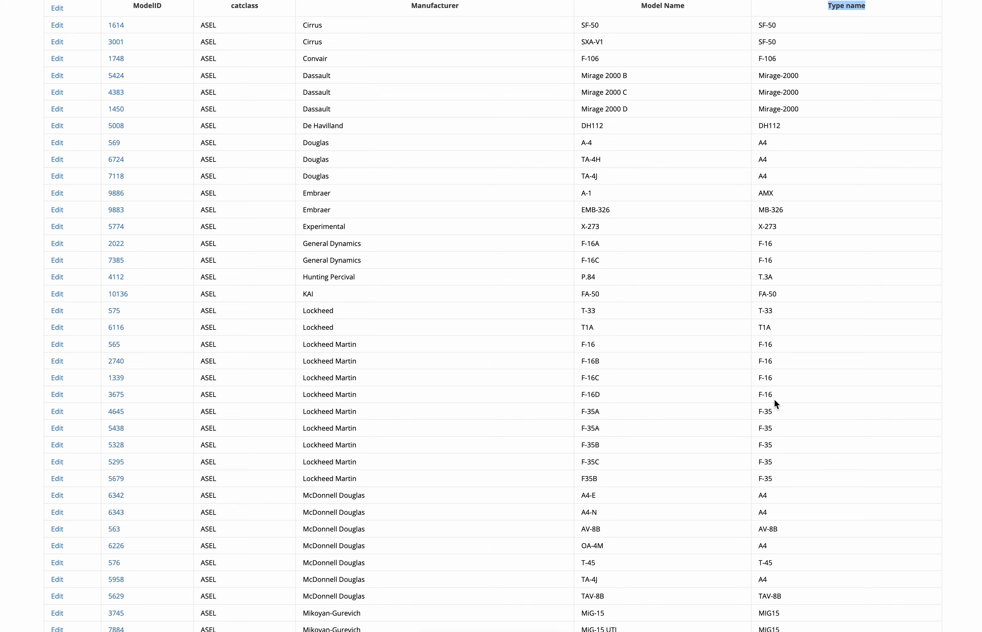
scroll(767, 331, up, 10)
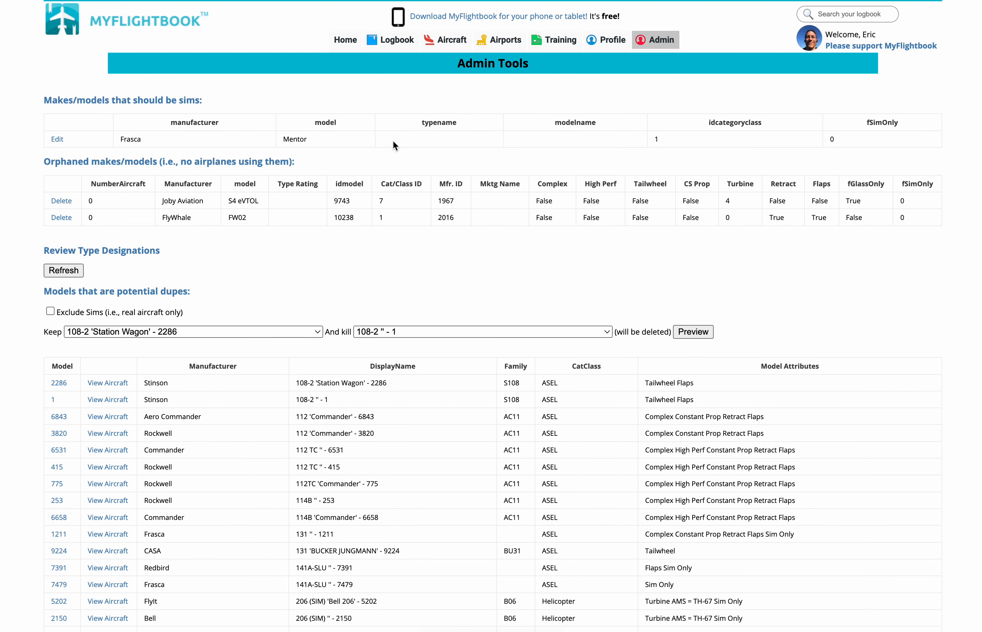
Compare the display name, family, category/class and attributes of the two Stinson 108-2 entries and the 112 TC entries among the potential dupes.
scroll(393, 140, down, 5)
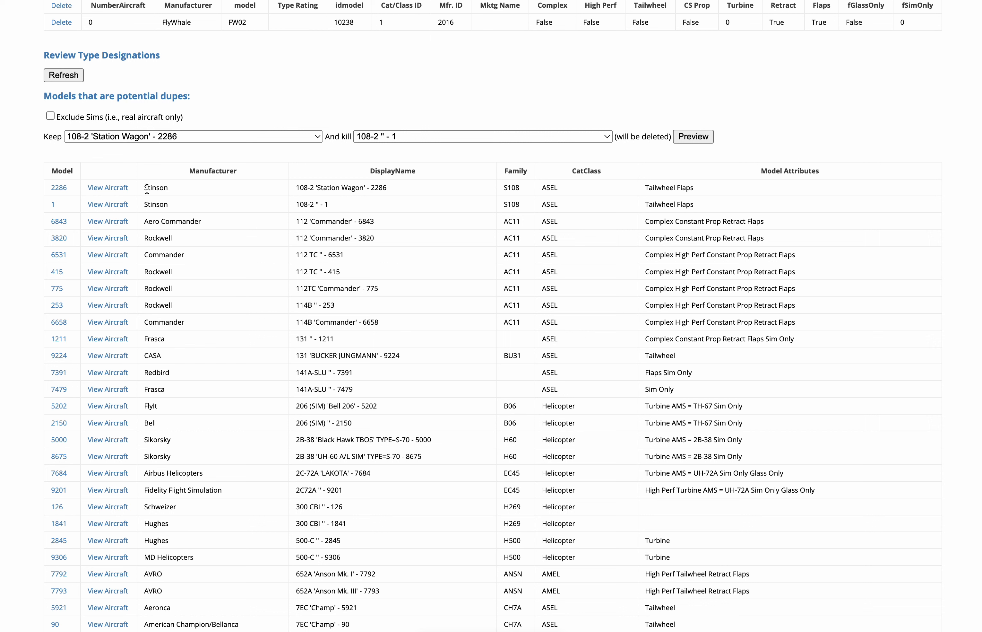
drag(145, 190, 307, 187)
click(307, 187)
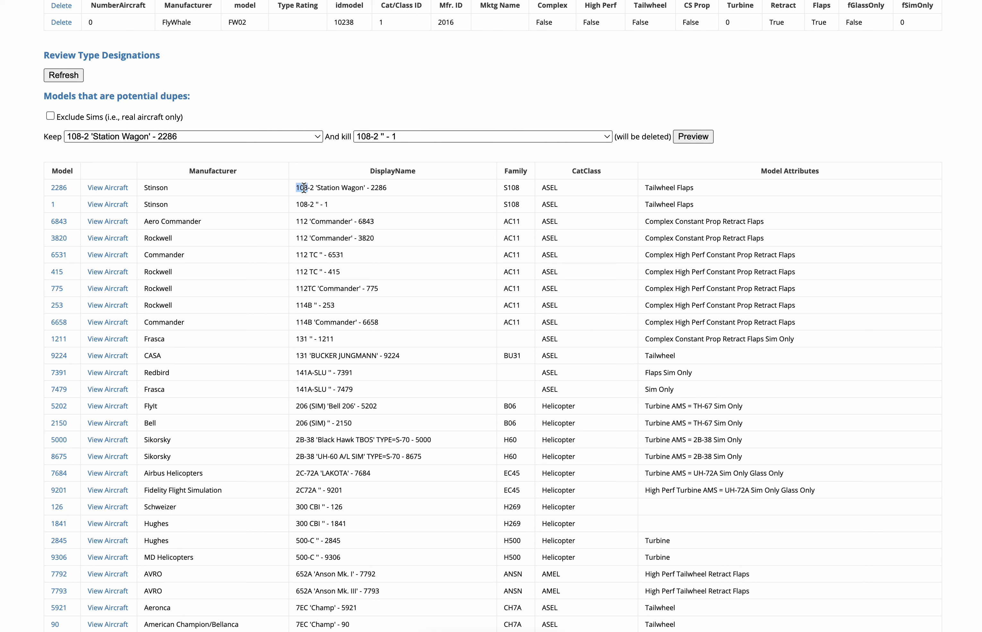
double_click(303, 205)
double_click(514, 188)
double_click(513, 206)
double_click(551, 189)
double_click(686, 188)
click(328, 191)
drag(296, 255, 323, 271)
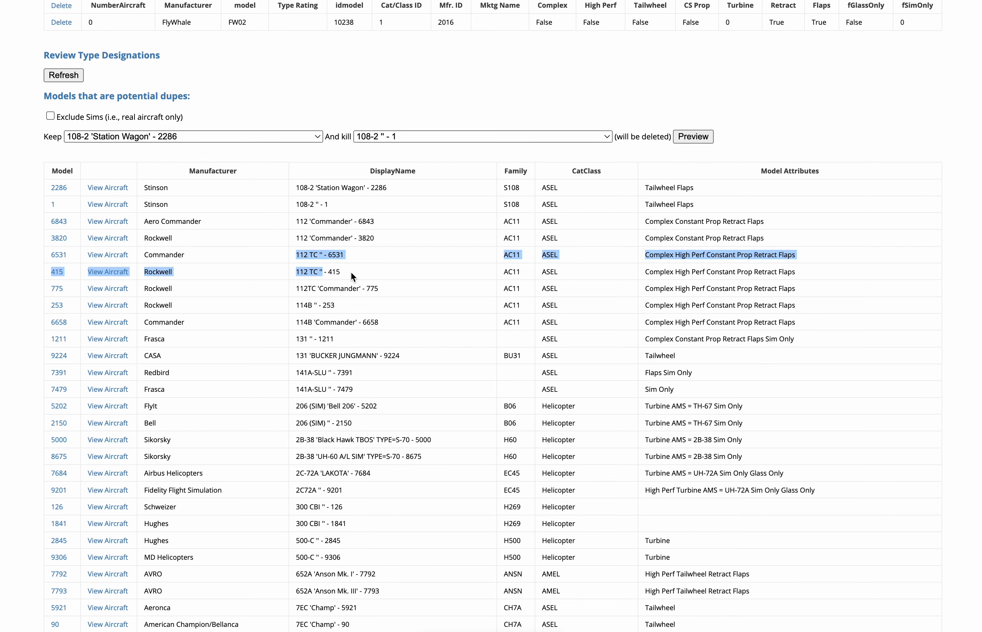
Exclude sims from the potential duplicate models so only real aircraft are considered.
scroll(276, 263, down, 10)
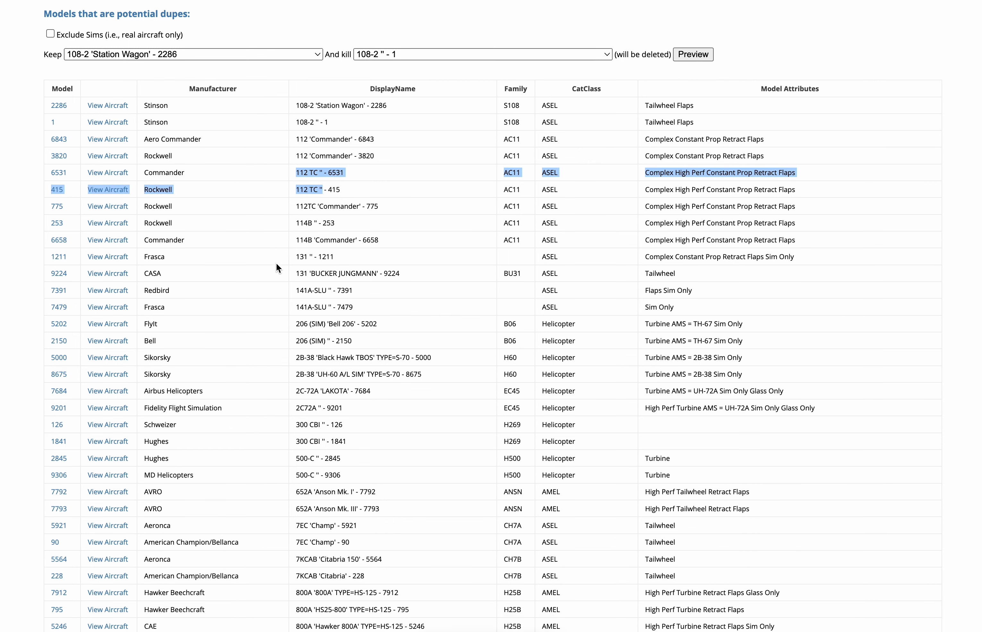
scroll(276, 262, up, 10)
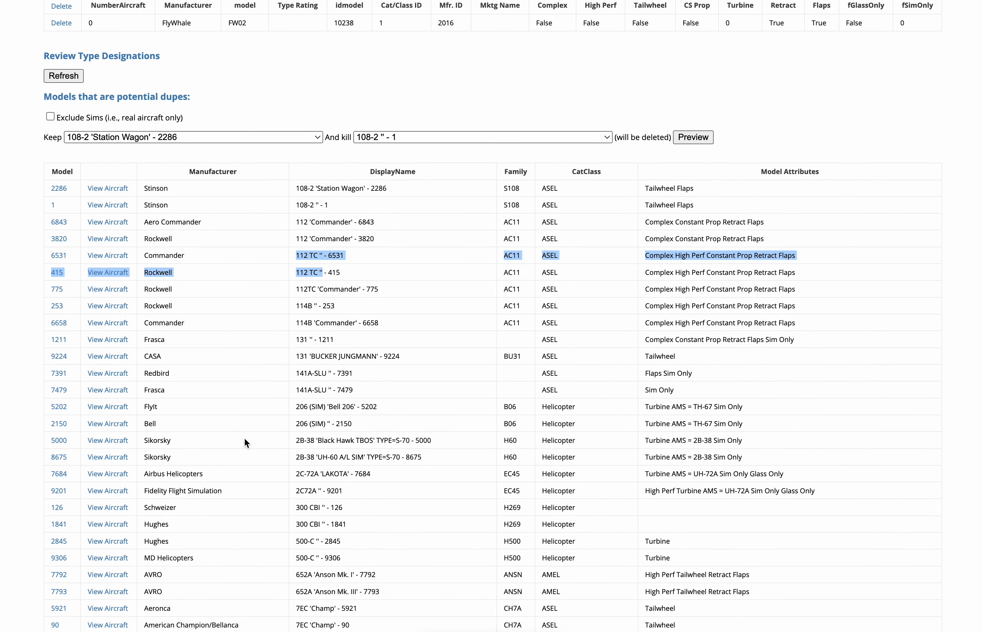
click(303, 266)
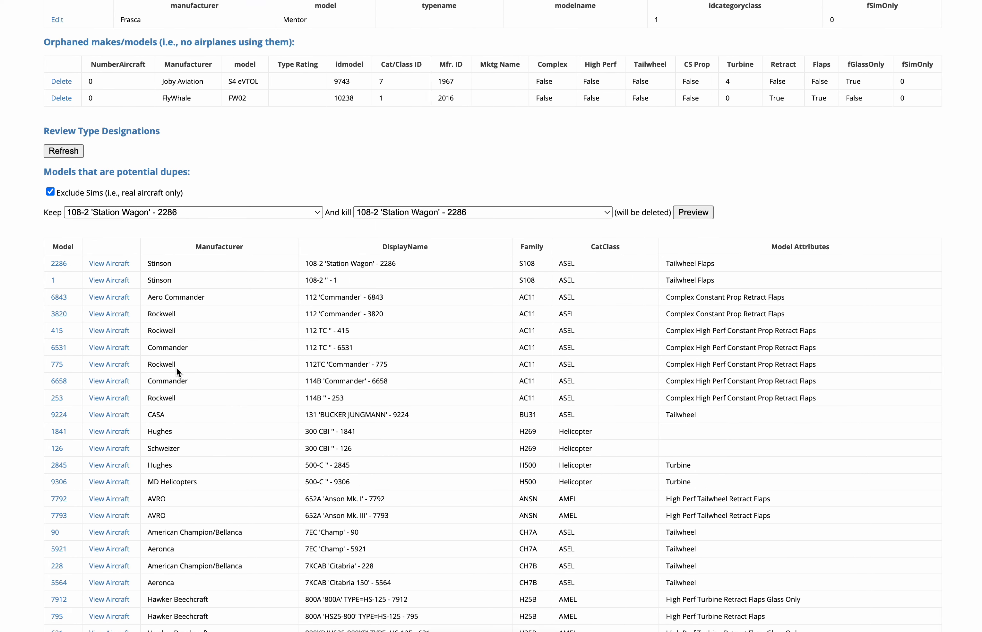
scroll(177, 367, down, 1)
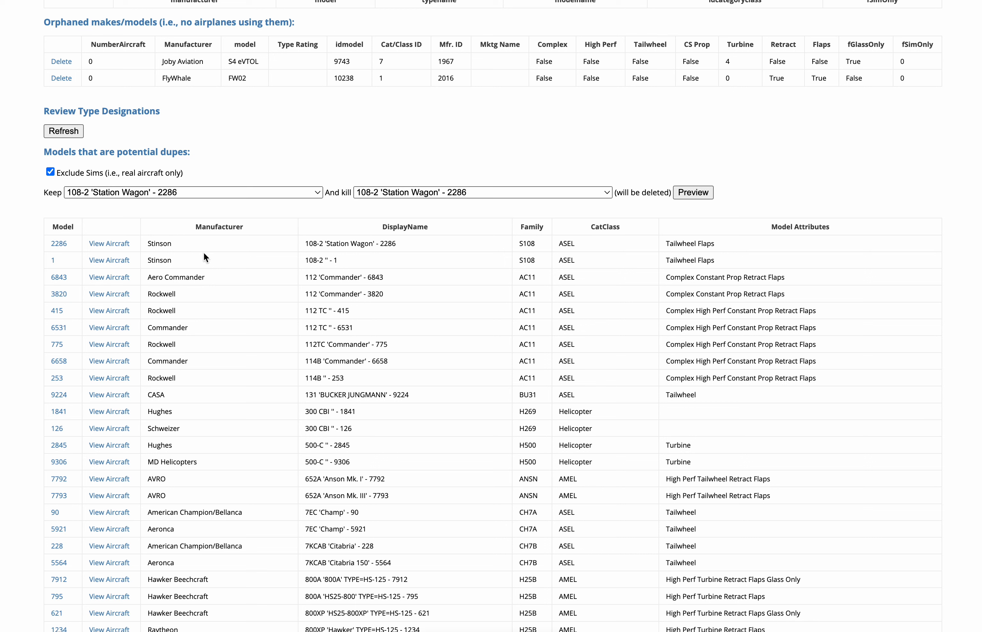
Try to preview a duplicate merge that keeps 114B - 253 and kills 112 TC - 415.
click(197, 194)
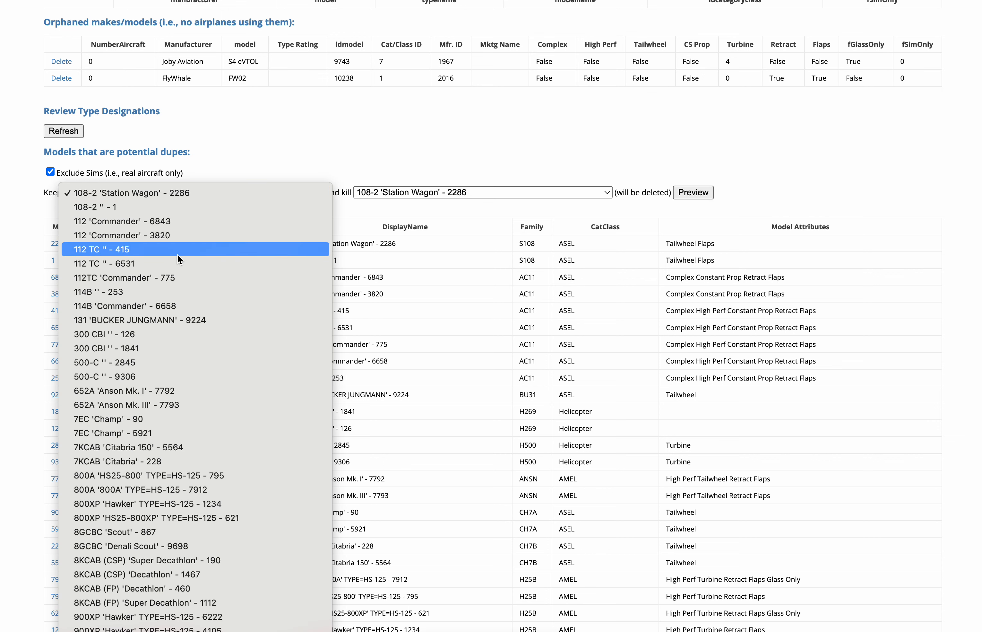
click(168, 294)
click(382, 193)
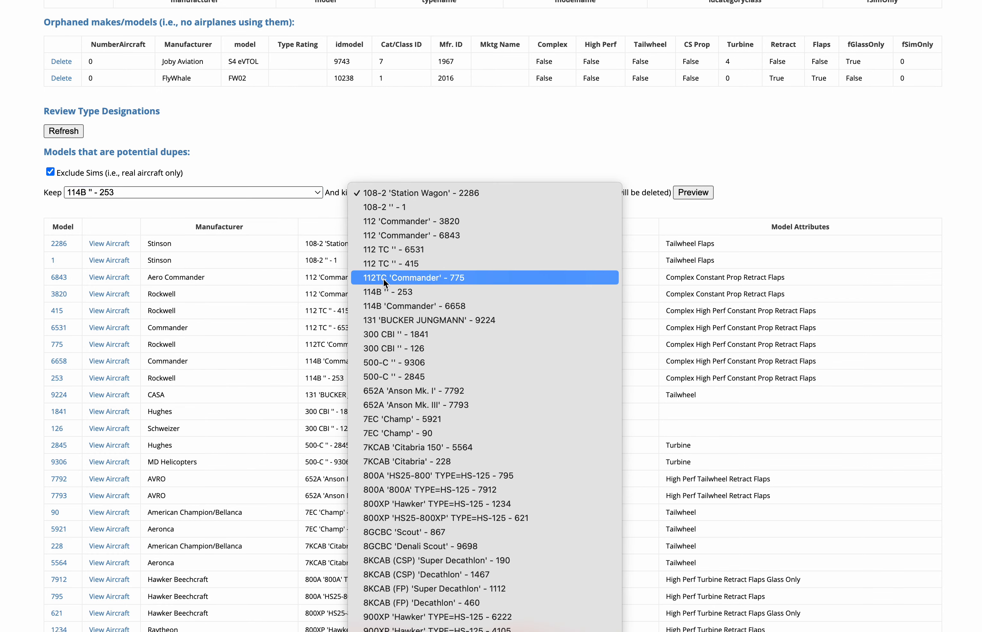
click(392, 265)
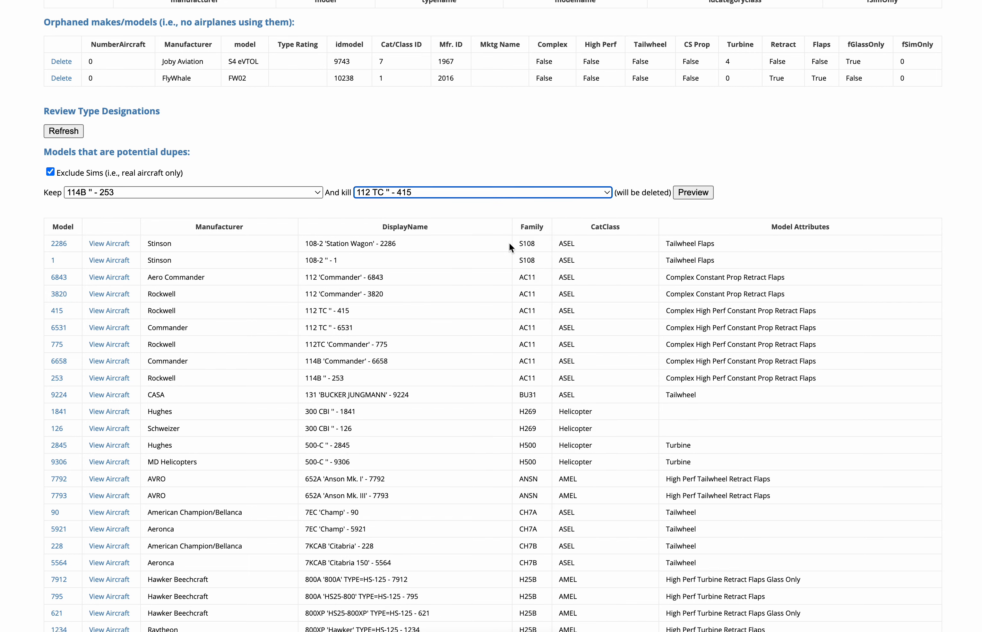
click(694, 194)
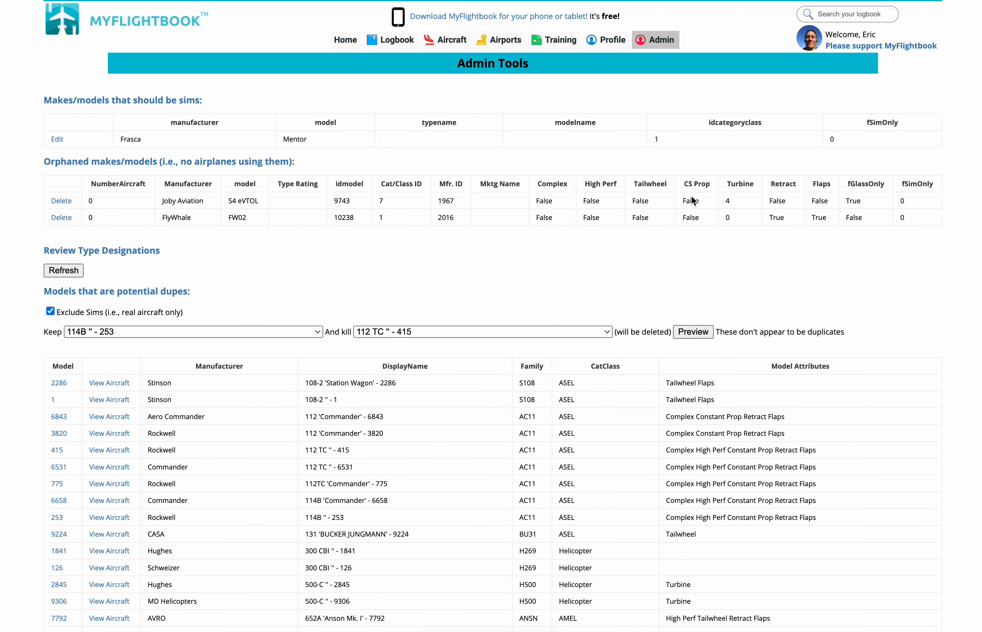
drag(717, 332, 904, 330)
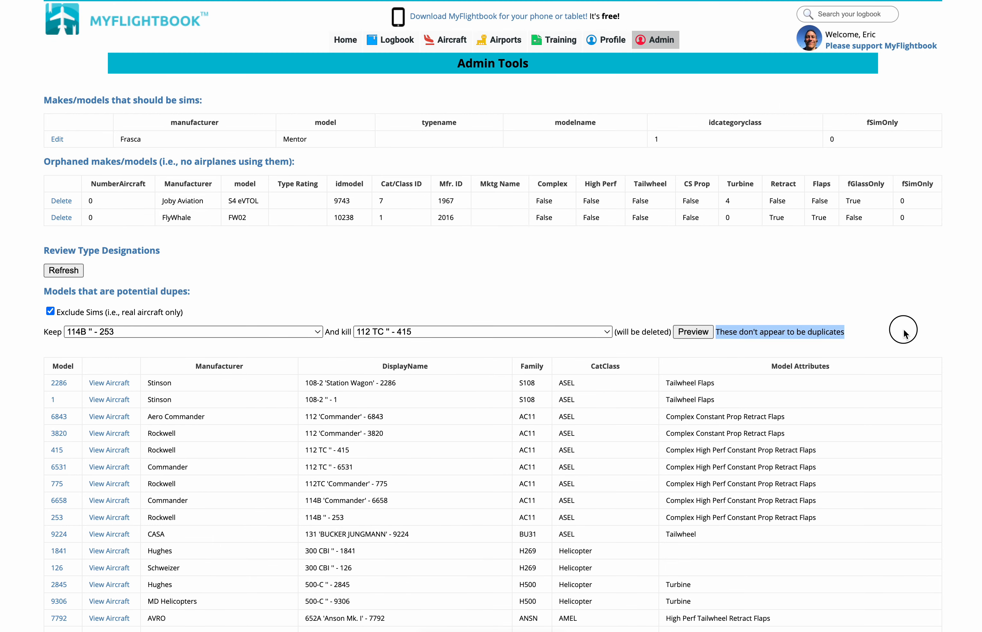
Set the model to kill to 114B 'Commander' - 6658, preview the merge, and examine which aircraft are mapped to the kept model.
click(538, 331)
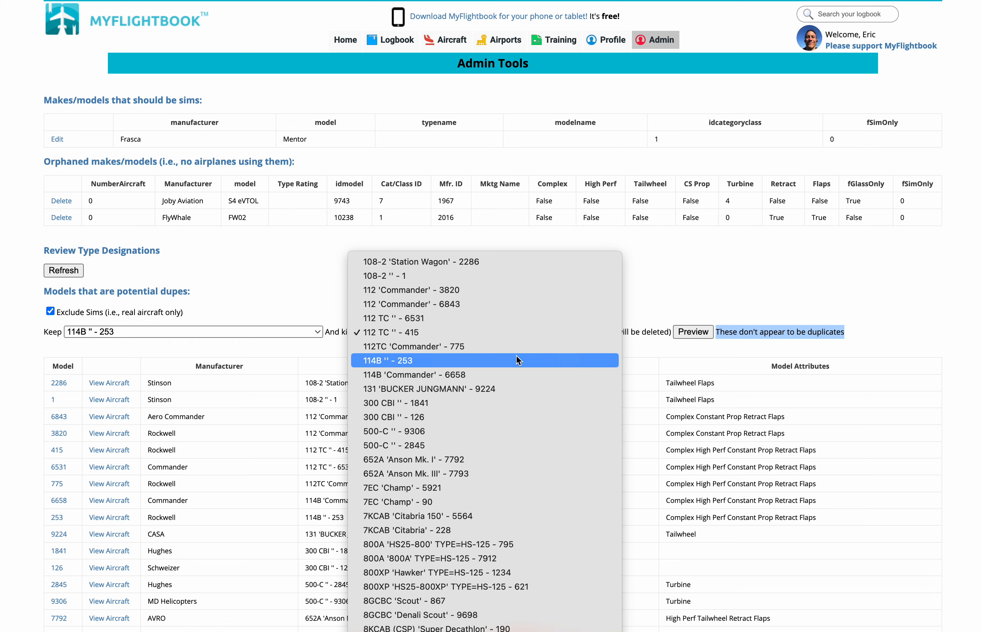
click(488, 374)
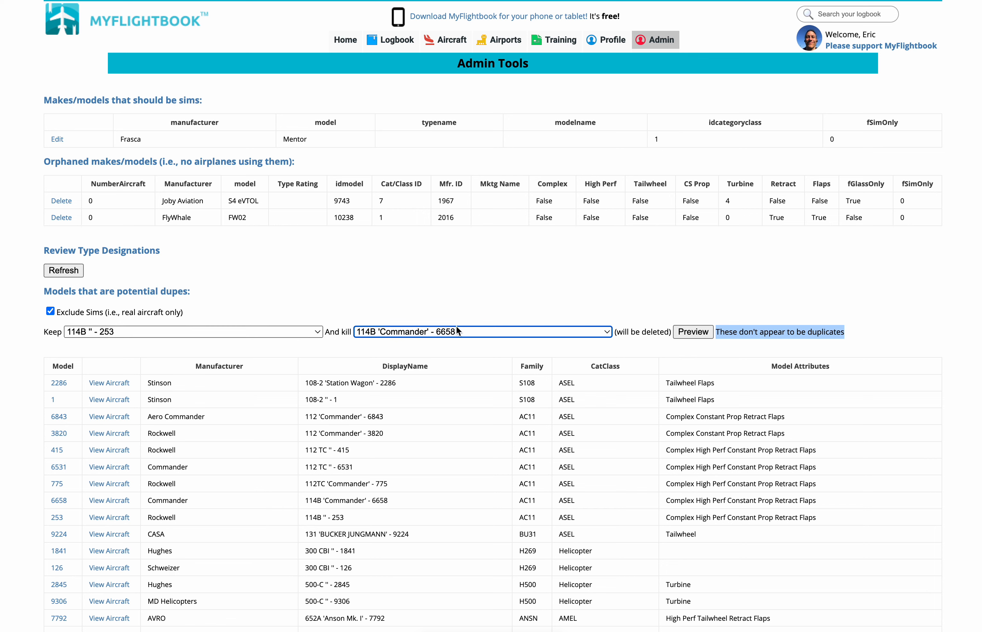
click(694, 331)
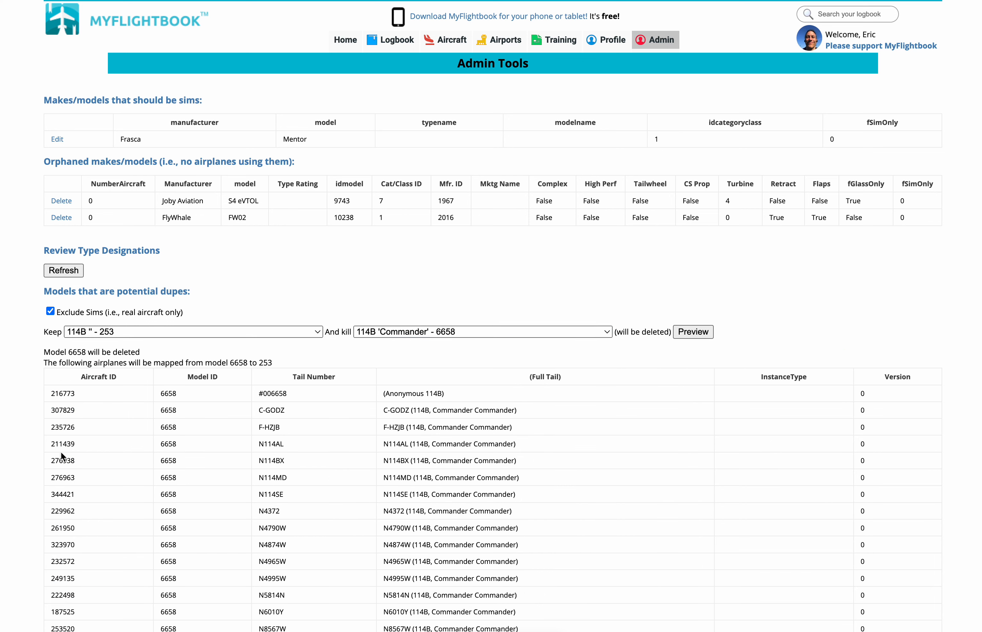
drag(43, 351, 282, 361)
scroll(282, 361, down, 8)
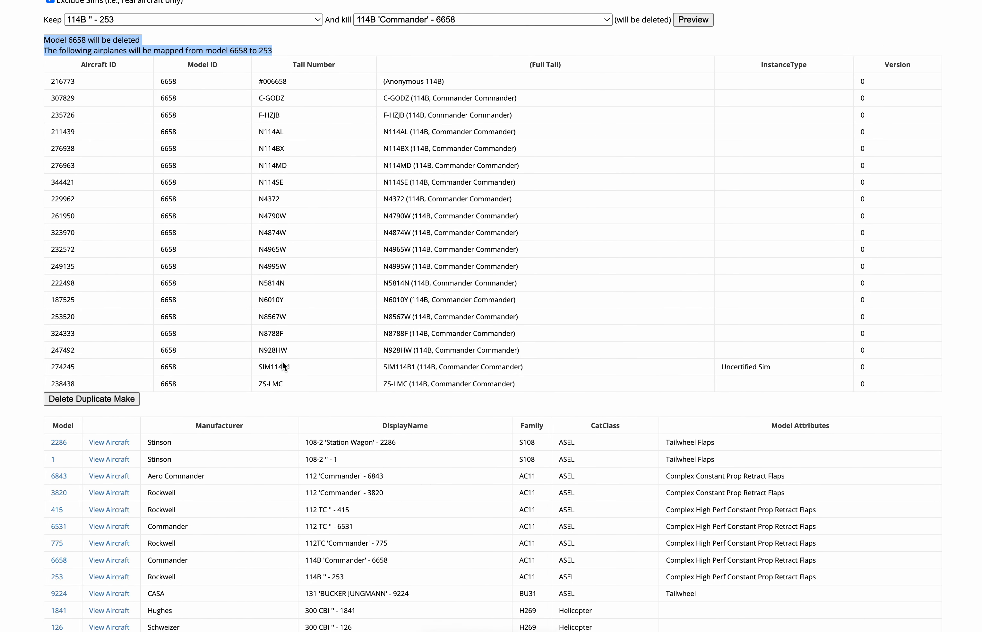
scroll(282, 361, up, 1)
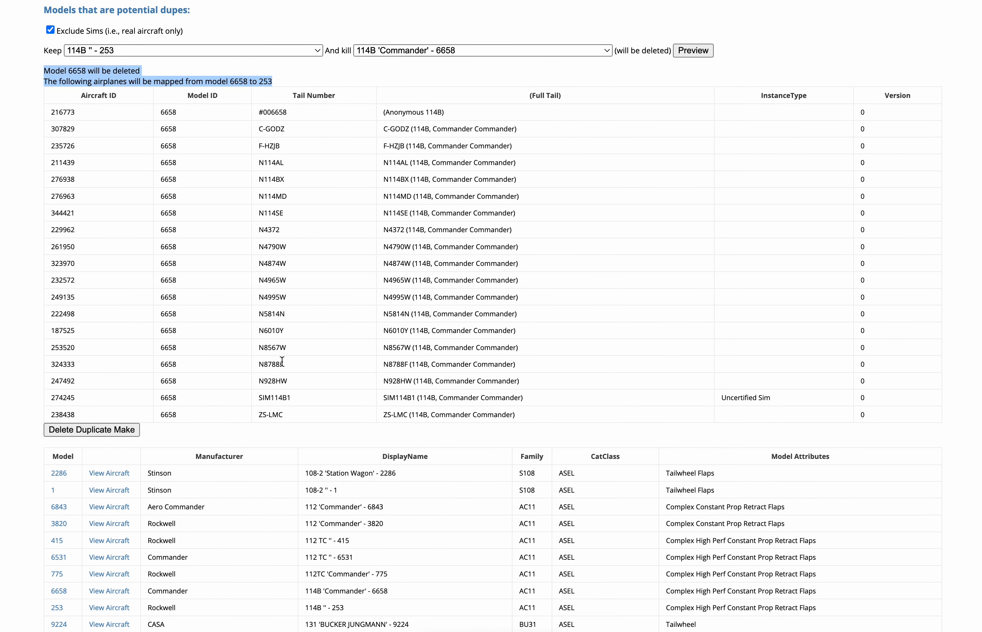
scroll(282, 361, up, 1)
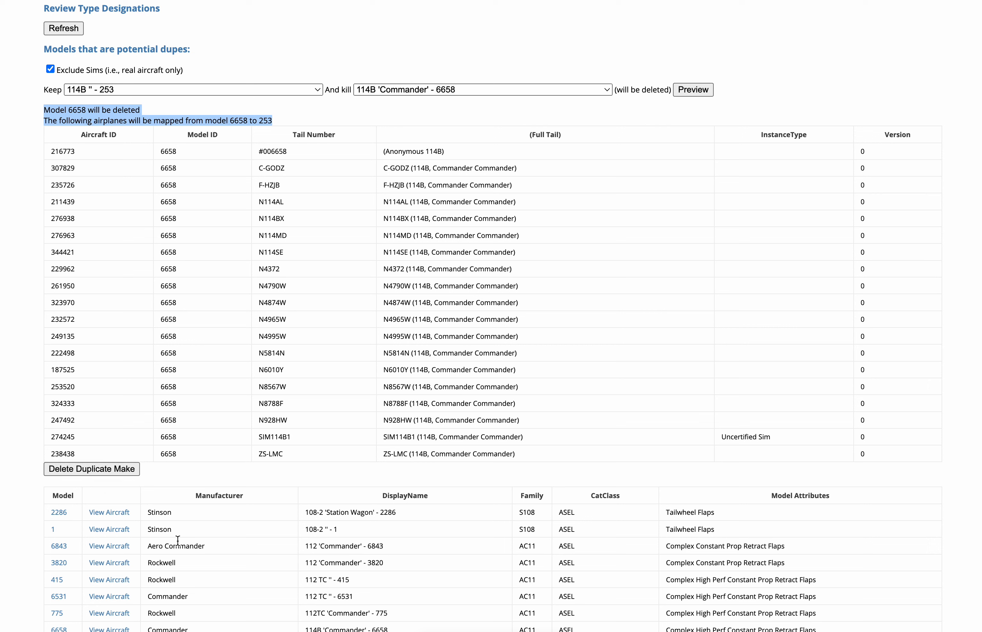
Check the keep and kill model choices for the 114B merge and switch back to the "Model updated" message in Outlook.
click(416, 88)
click(414, 86)
click(299, 85)
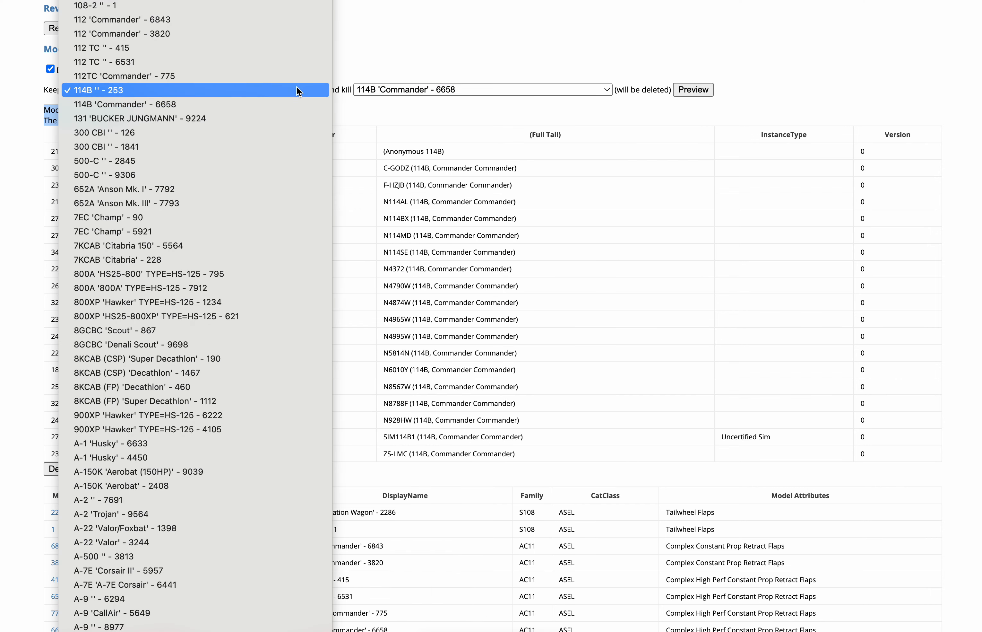
click(296, 87)
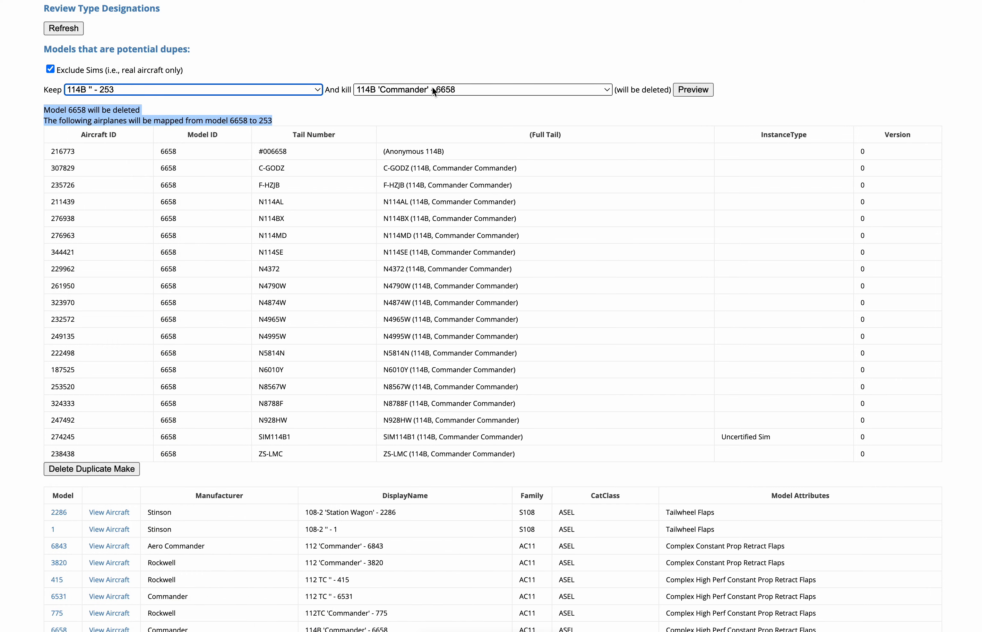
click(499, 47)
scroll(436, 50, up, 6)
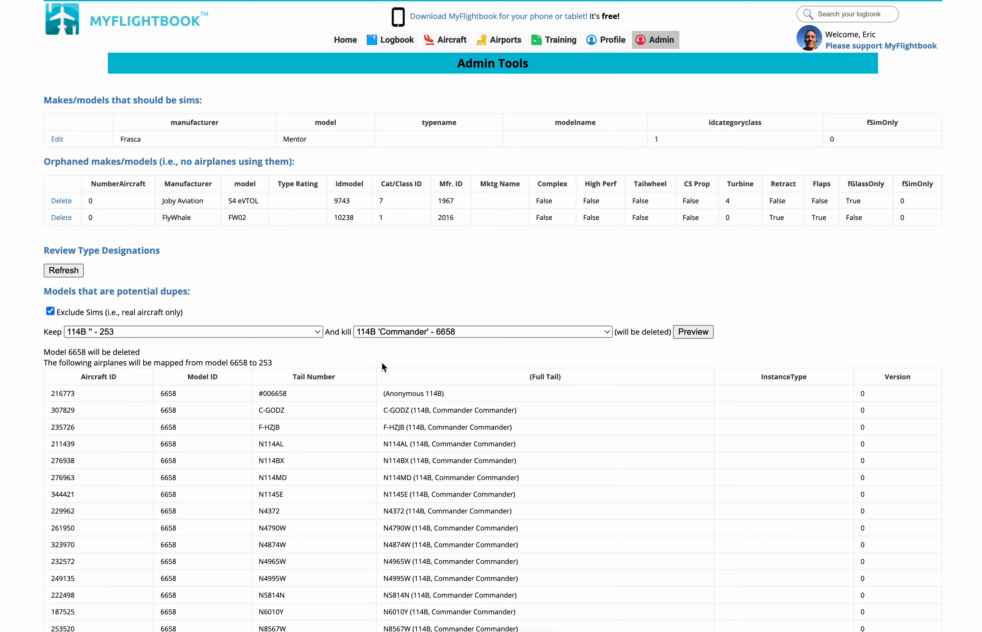
click(580, 0)
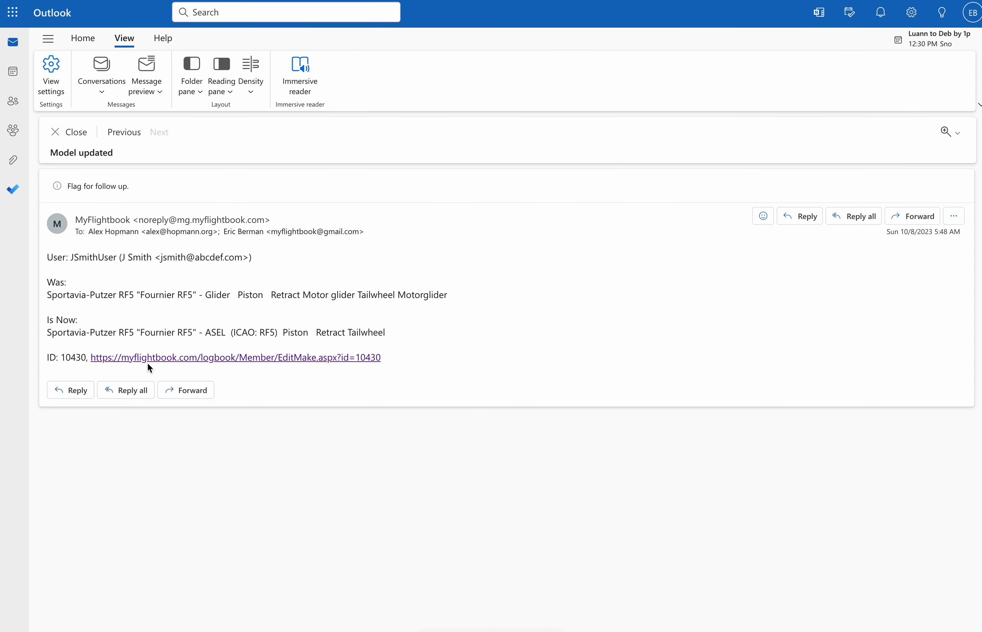